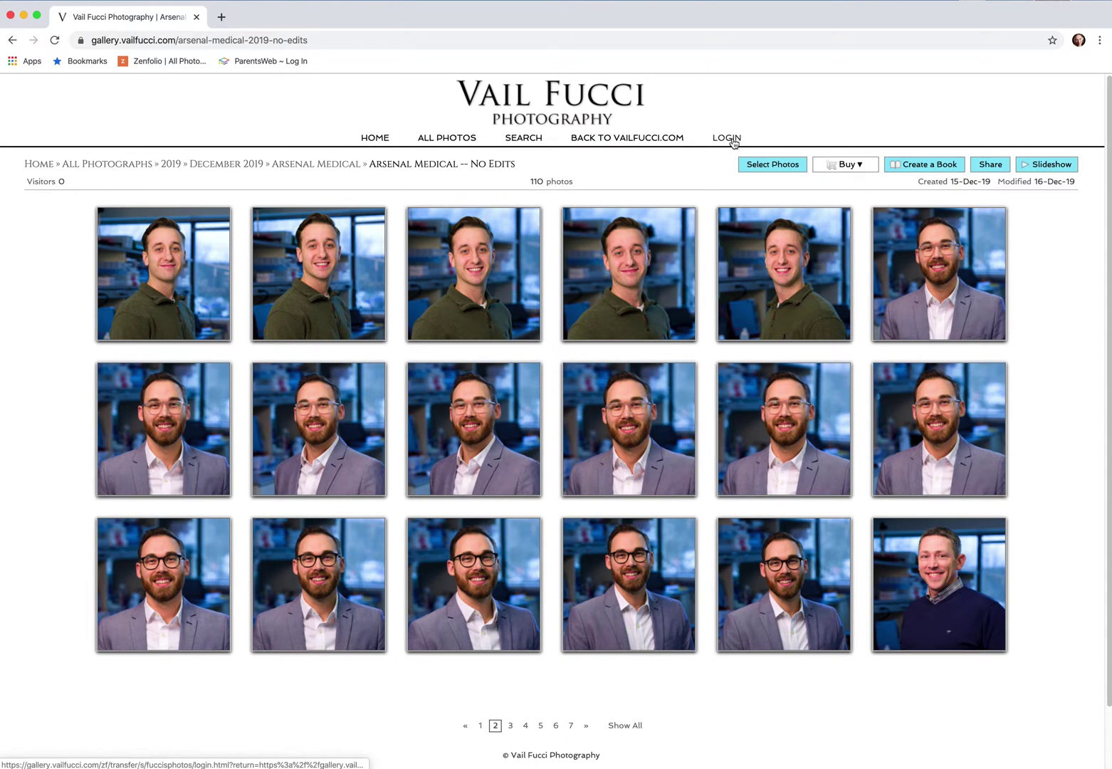
Open the registration form and enter the full name, e-mail and password twice
{"action": "left_click", "coordinate": [734, 140]}
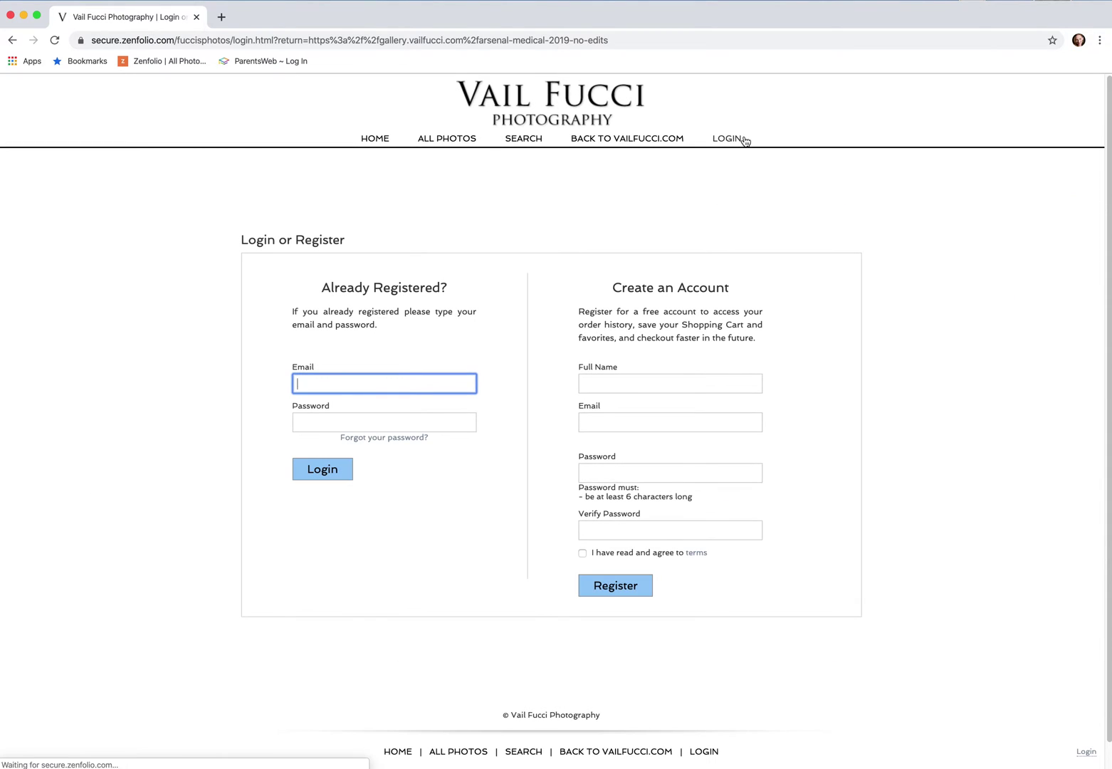
{"action": "left_click", "coordinate": [649, 386]}
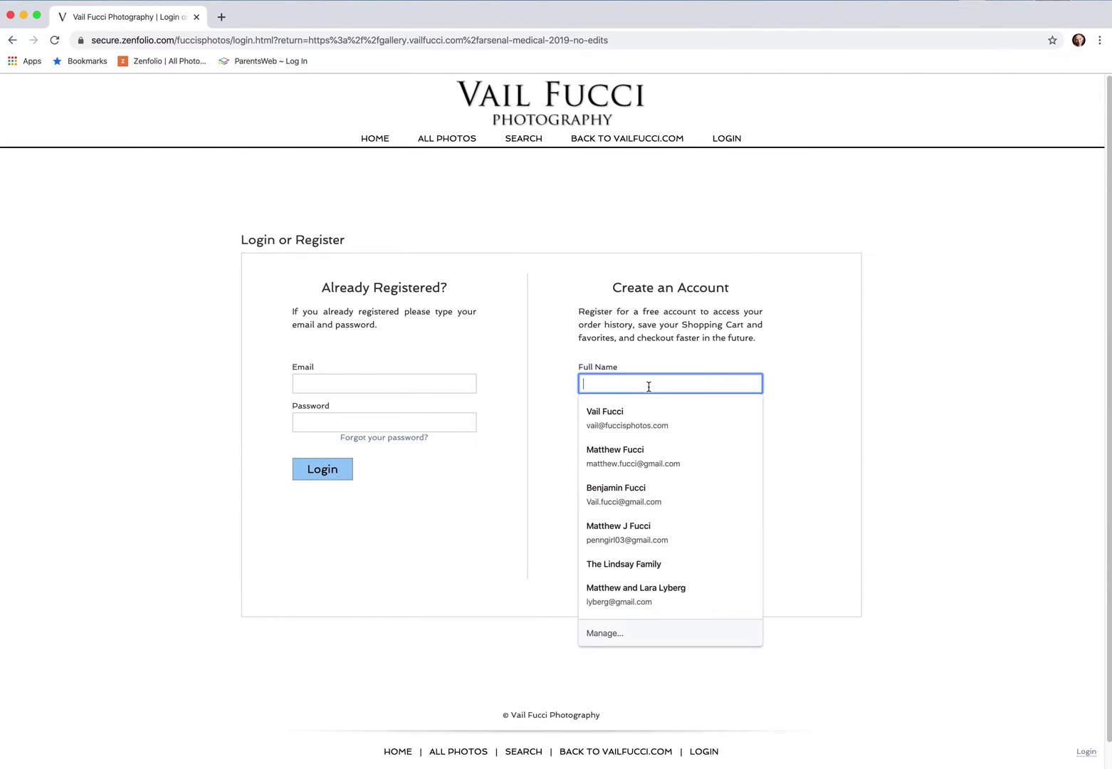
{"action": "scroll", "coordinate": [751, 387], "scroll_direction": "down", "scroll_amount": 1}
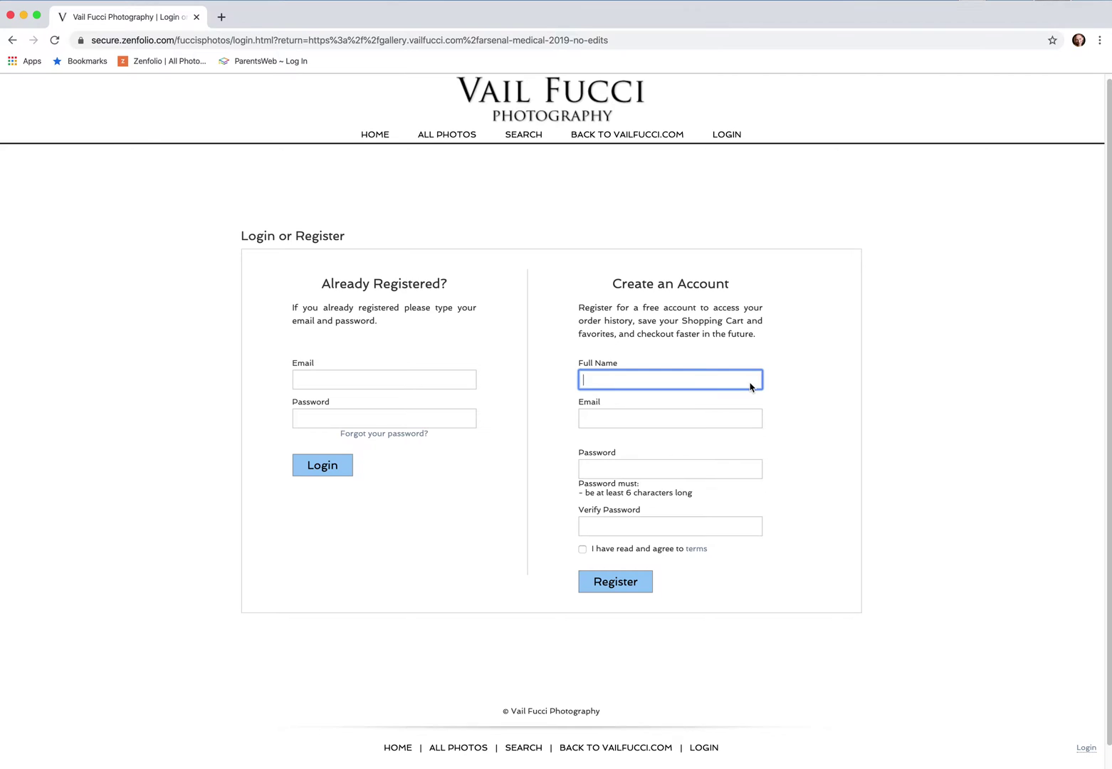
{"action": "type", "text": "John"}
{"action": "key", "text": "Tab"}
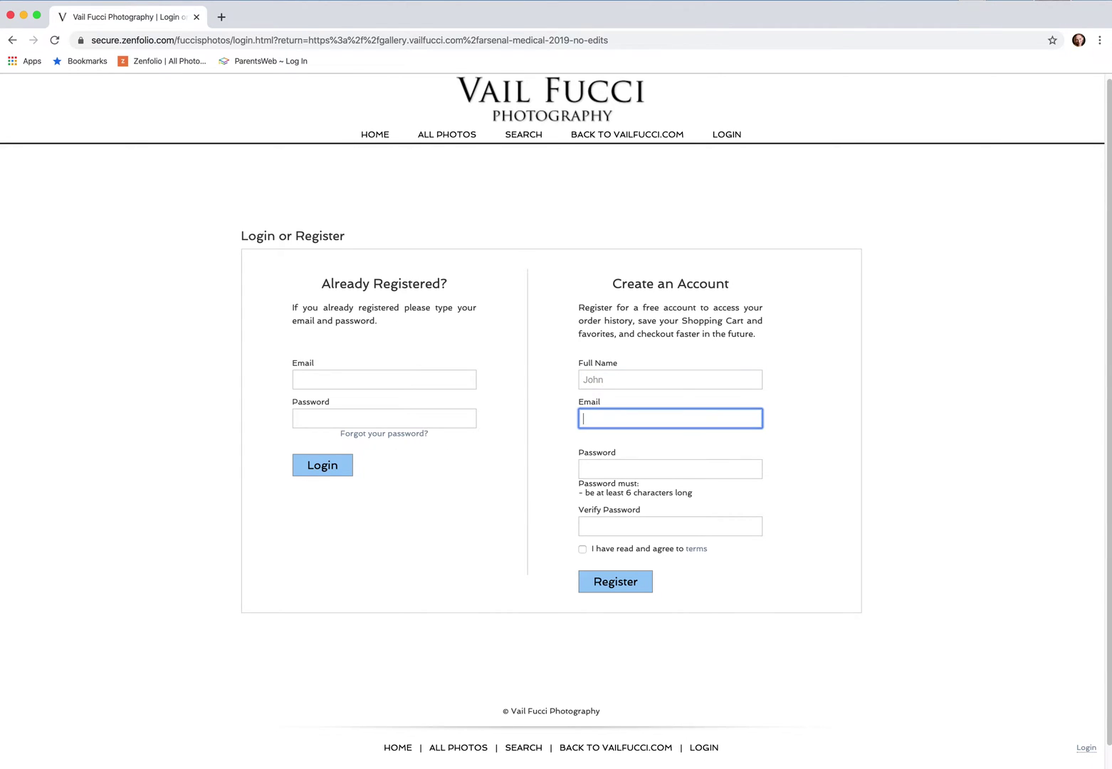
{"action": "type", "text": "Doe"}
{"action": "key", "text": "Tab"}
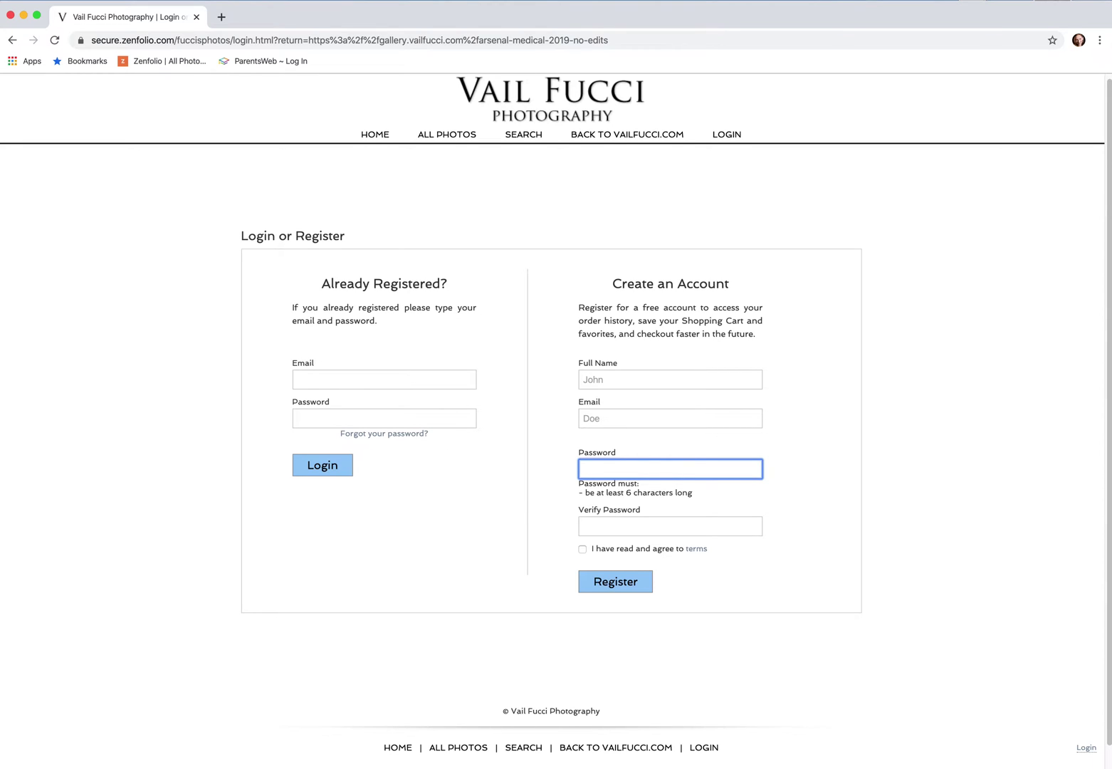
{"action": "type", "text": "•••••••"}
{"action": "key", "text": "Tab"}
{"action": "type", "text": "•••••••"}
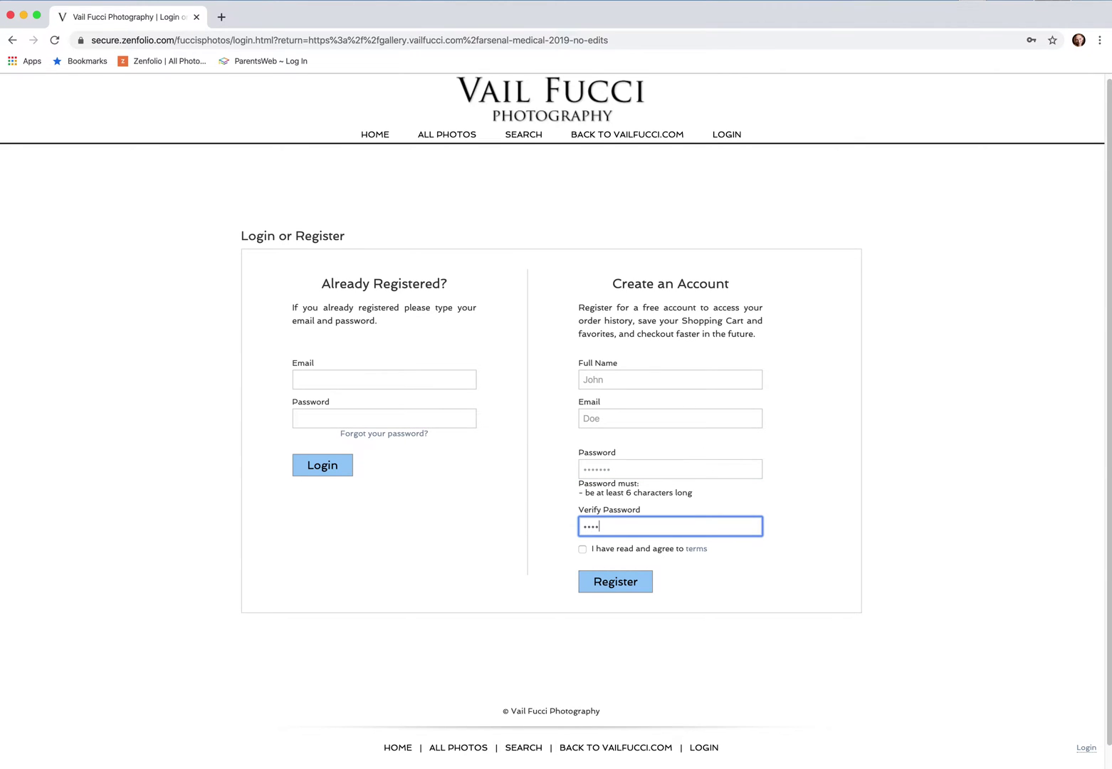
Accept the terms and register, correcting the invalid e-mail address before resubmitting
{"action": "left_click", "coordinate": [584, 551]}
{"action": "left_click", "coordinate": [646, 581]}
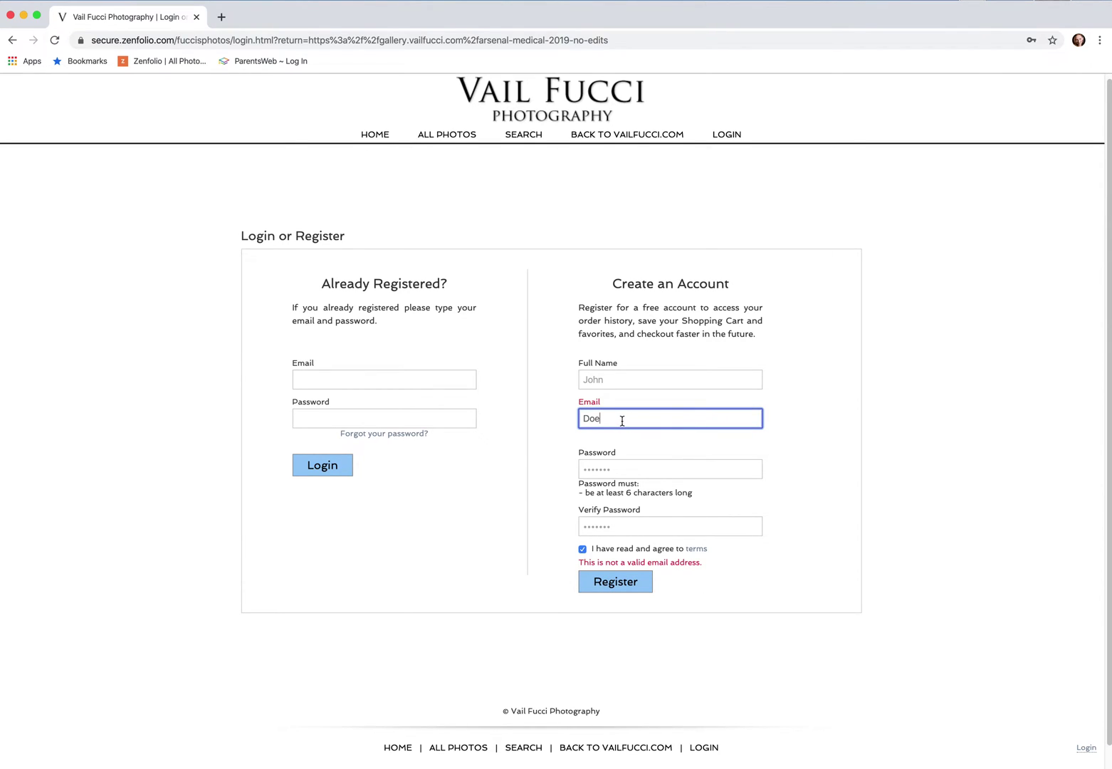
{"action": "left_click_drag", "start_coordinate": [621, 421], "coordinate": [522, 420]}
{"action": "left_click", "coordinate": [625, 582]}
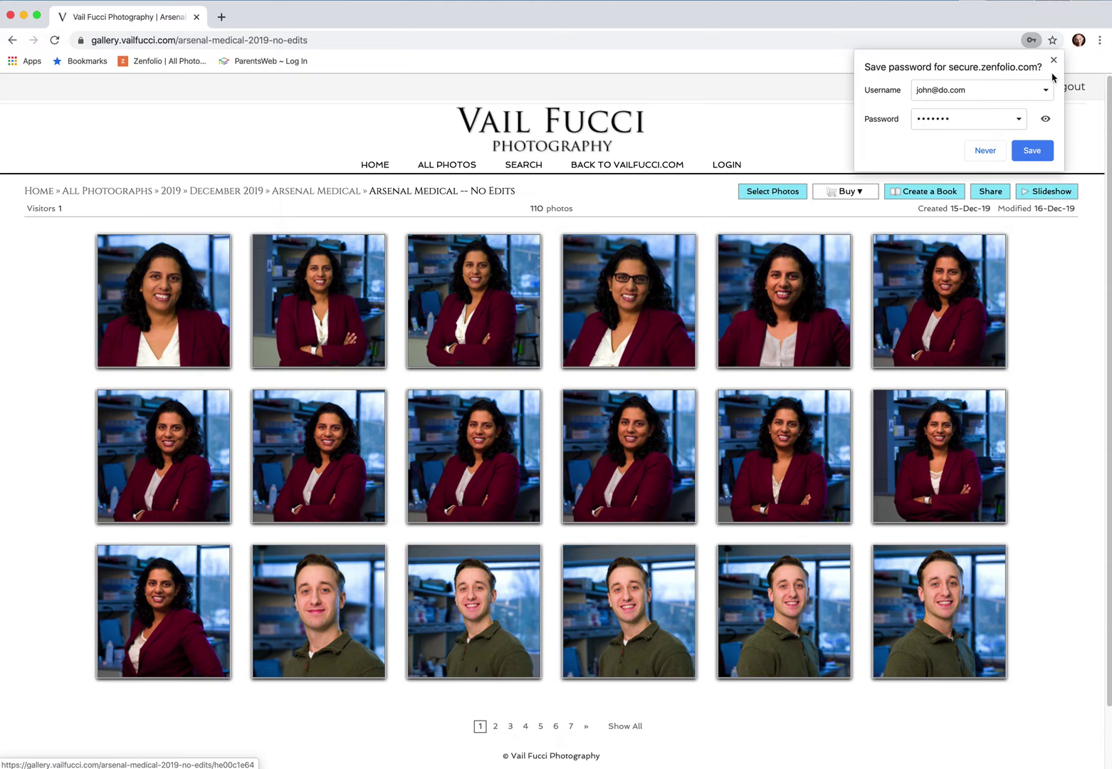
Dismiss the browser's save-password prompt and show page 2 of the Arsenal Medical gallery
{"action": "left_click", "coordinate": [1054, 61]}
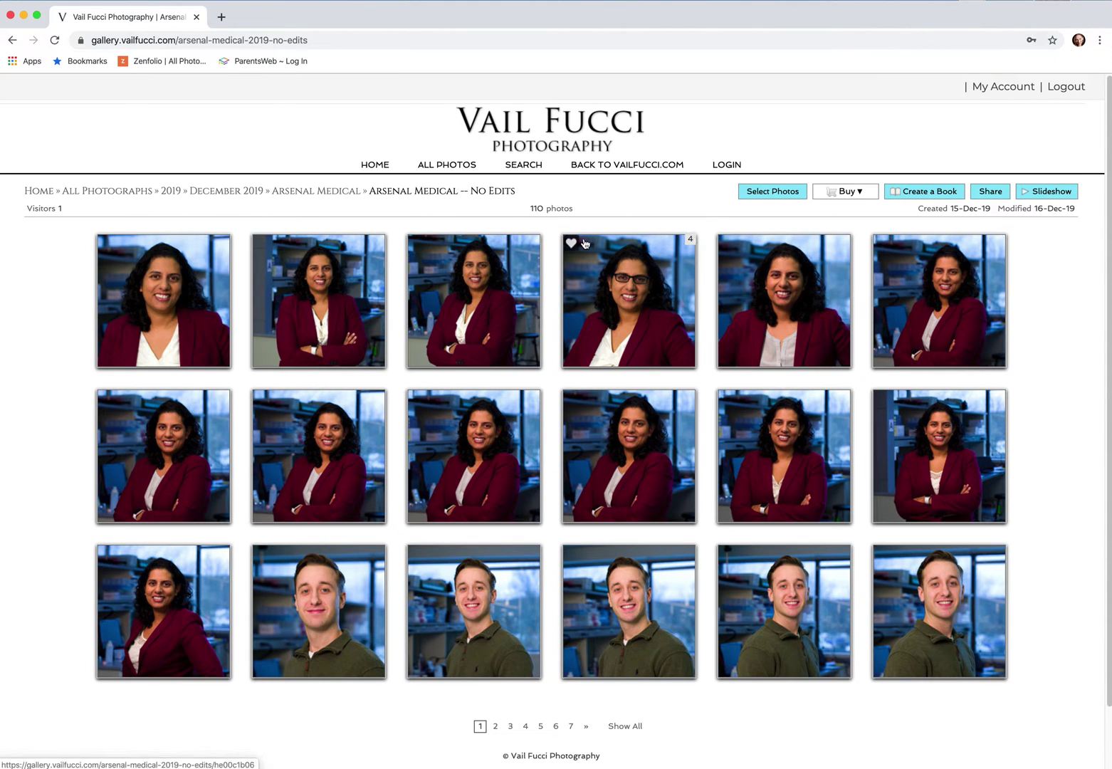
{"action": "left_click", "coordinate": [495, 726]}
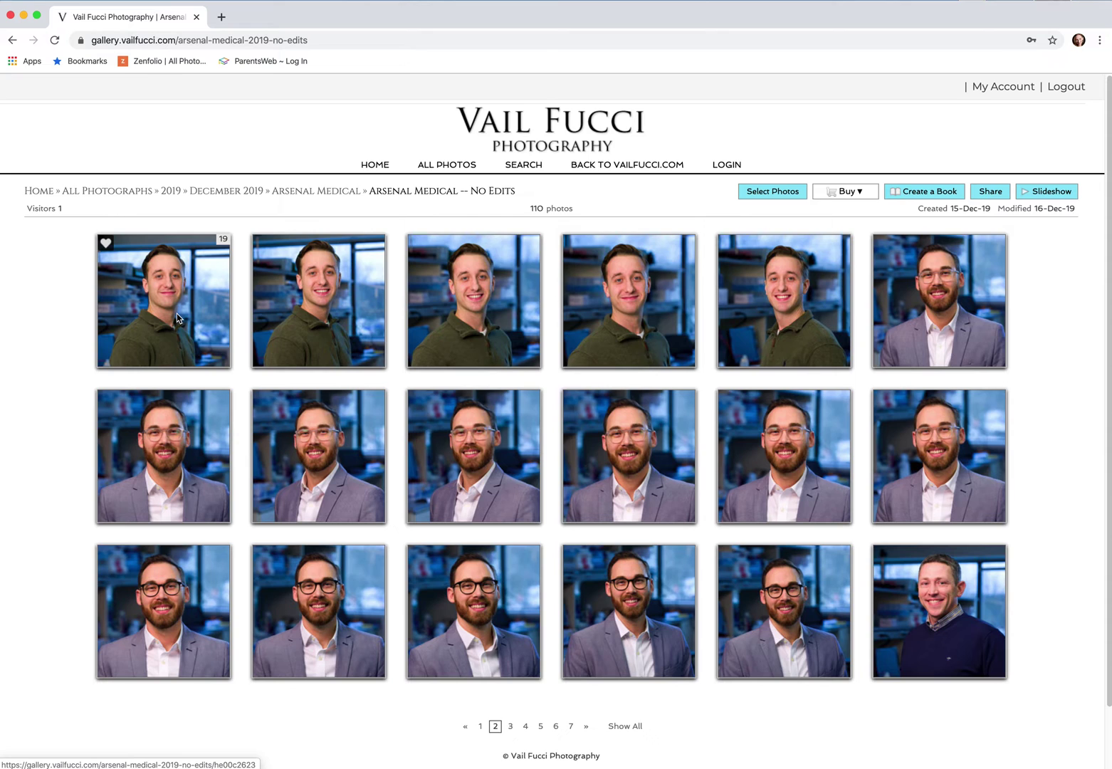
Open the first portrait full-size, browse to photo 35 (arsenal-medical-sooc-16) and heart it
{"action": "left_click", "coordinate": [178, 318]}
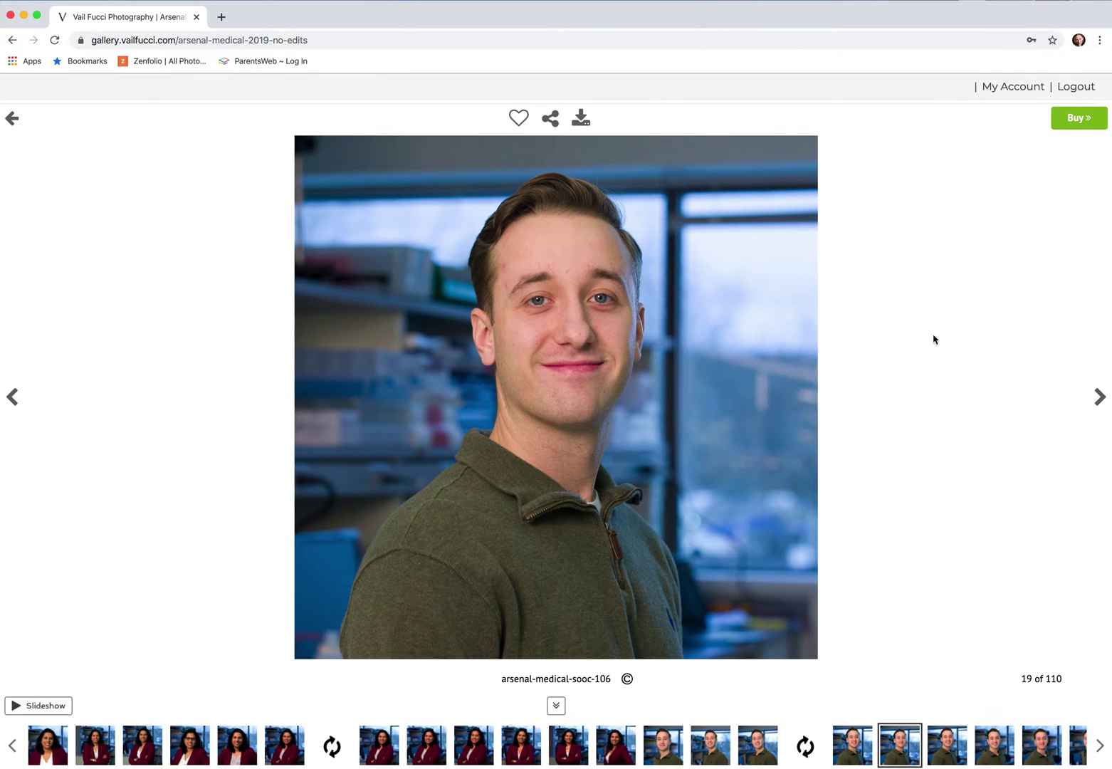
{"action": "left_click", "coordinate": [1100, 396]}
{"action": "left_click", "coordinate": [1099, 396]}
{"action": "left_click", "coordinate": [1099, 396]}
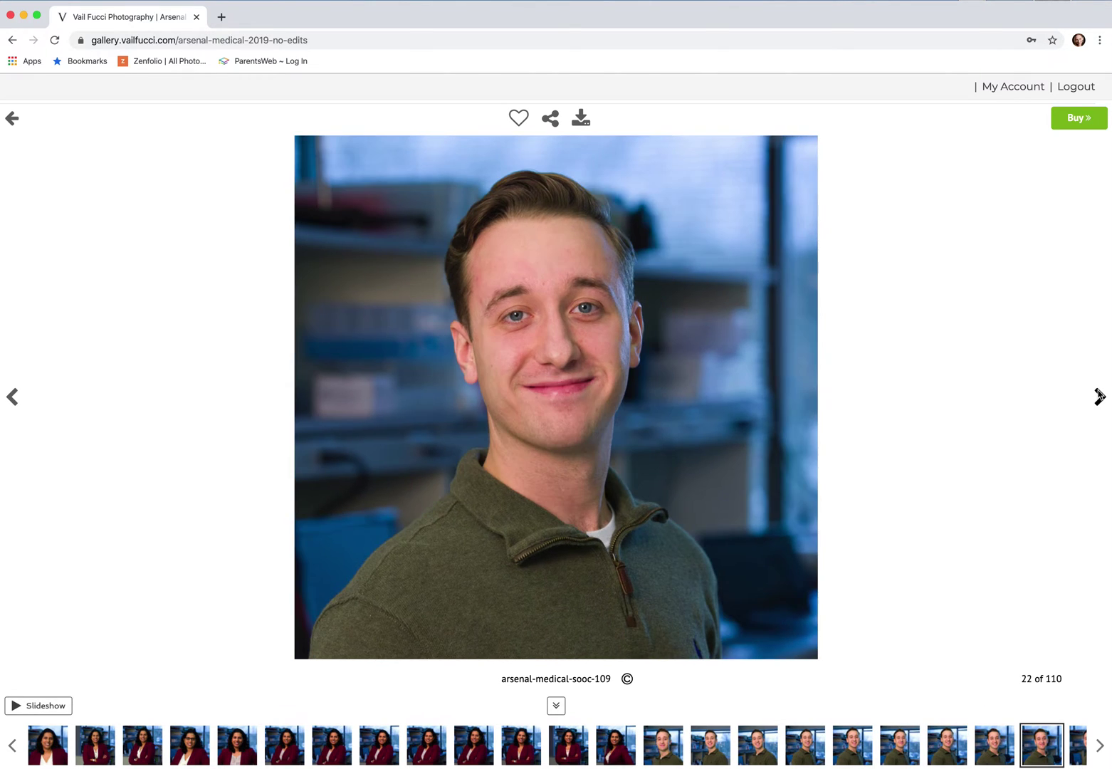
{"action": "left_click", "coordinate": [12, 397]}
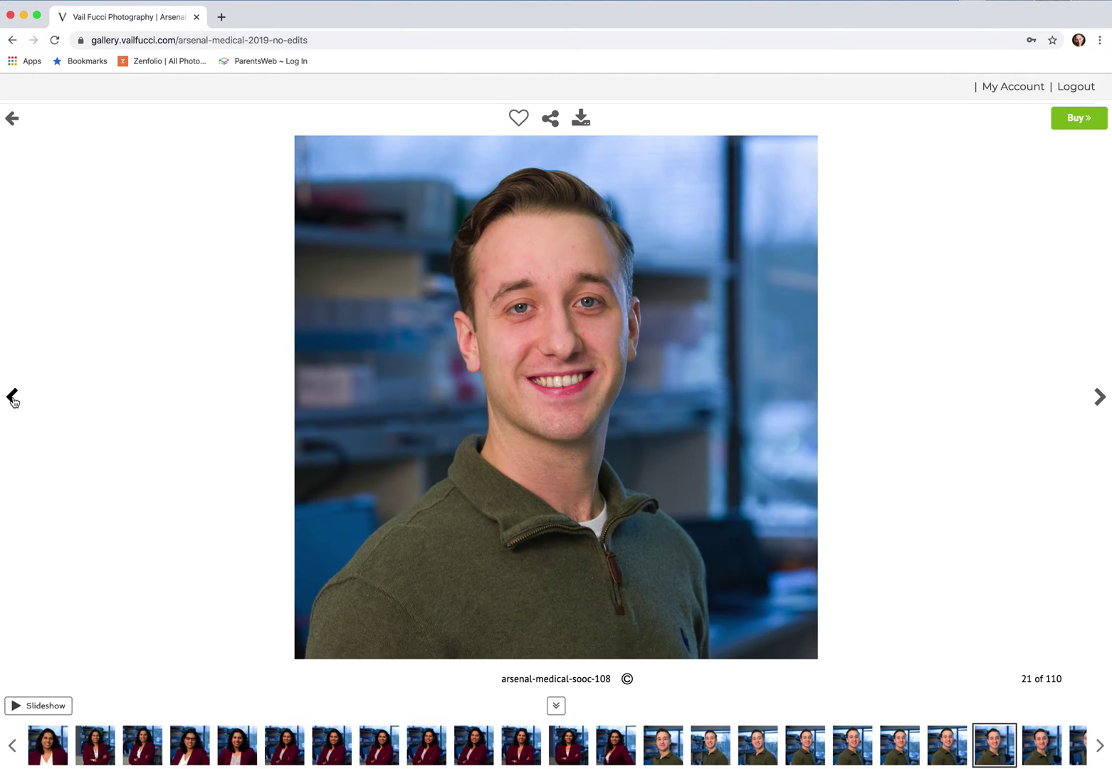
{"action": "left_click", "coordinate": [1101, 397]}
{"action": "left_click", "coordinate": [1101, 397]}
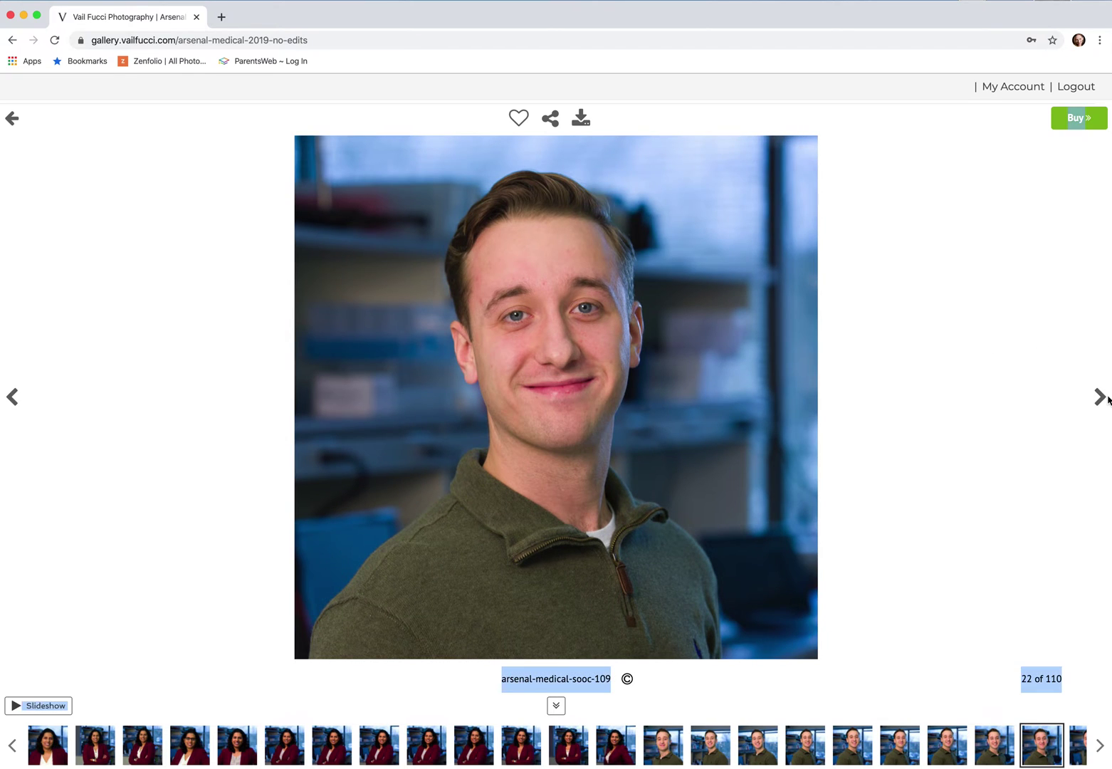
{"action": "left_click", "coordinate": [1101, 397]}
{"action": "left_click", "coordinate": [1100, 398]}
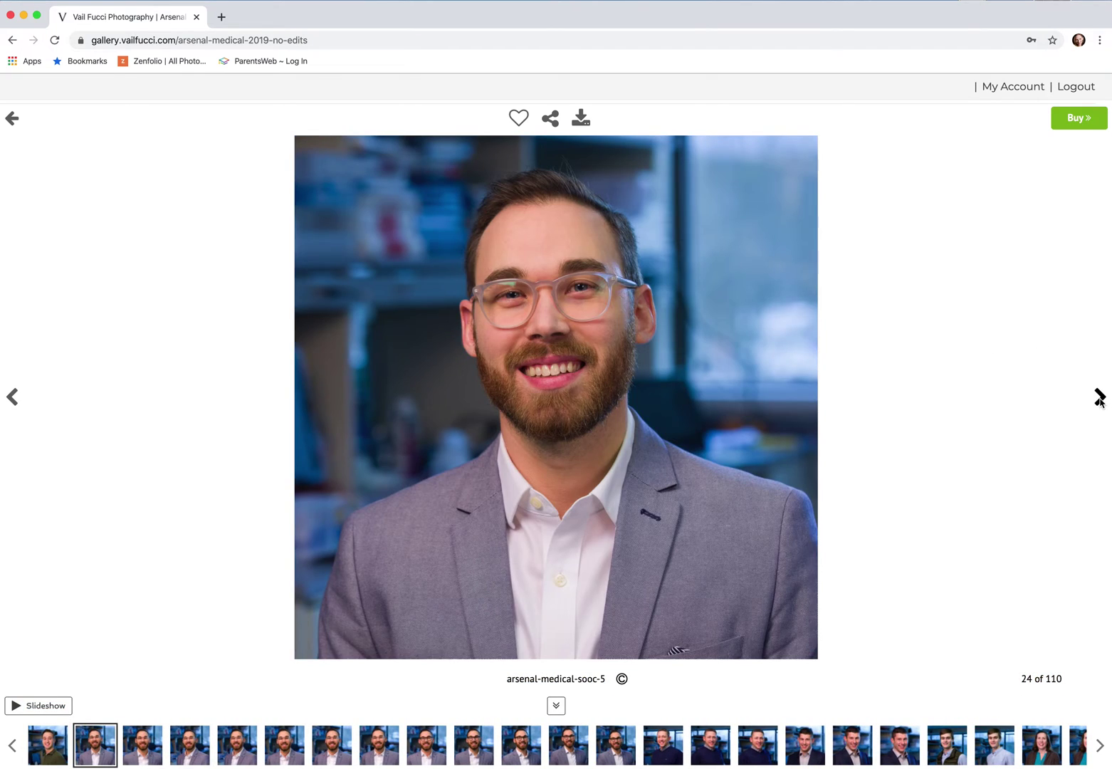
{"action": "left_click", "coordinate": [1100, 397]}
{"action": "left_click", "coordinate": [1100, 397]}
{"action": "left_click", "coordinate": [1100, 398]}
{"action": "left_click", "coordinate": [1100, 397]}
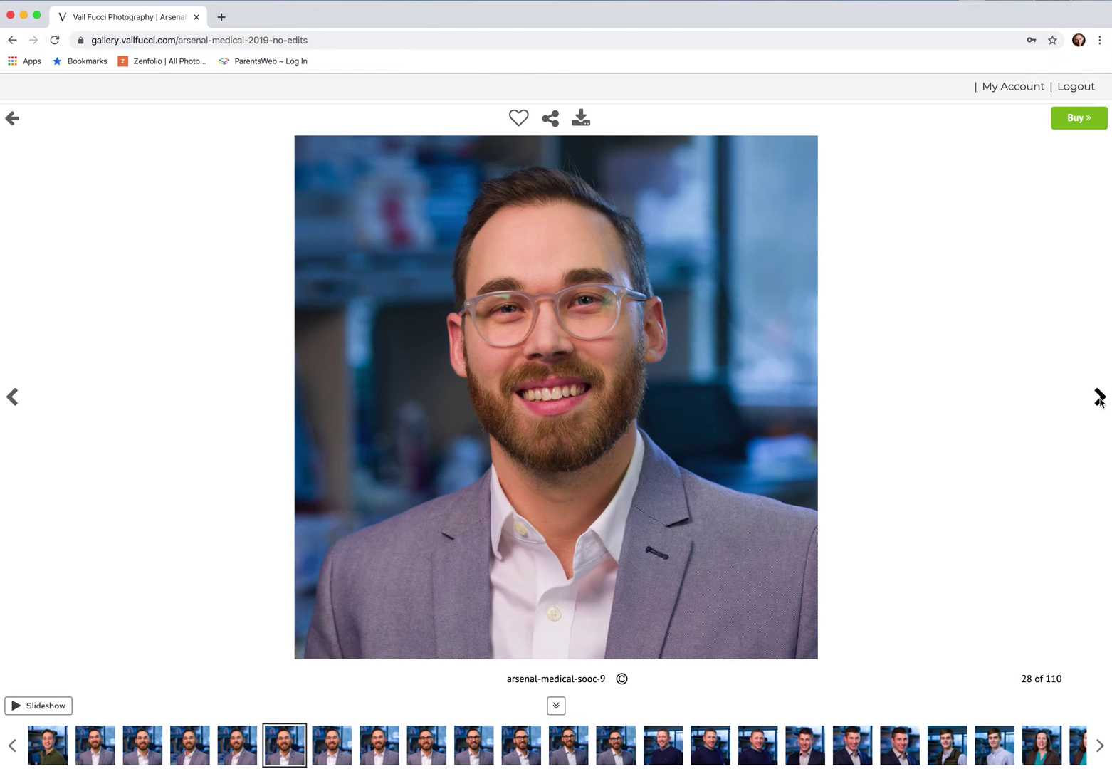
{"action": "left_click", "coordinate": [1101, 397]}
{"action": "left_click", "coordinate": [1101, 397]}
{"action": "left_click", "coordinate": [1100, 397]}
{"action": "left_click", "coordinate": [1100, 398]}
{"action": "left_click", "coordinate": [1100, 397]}
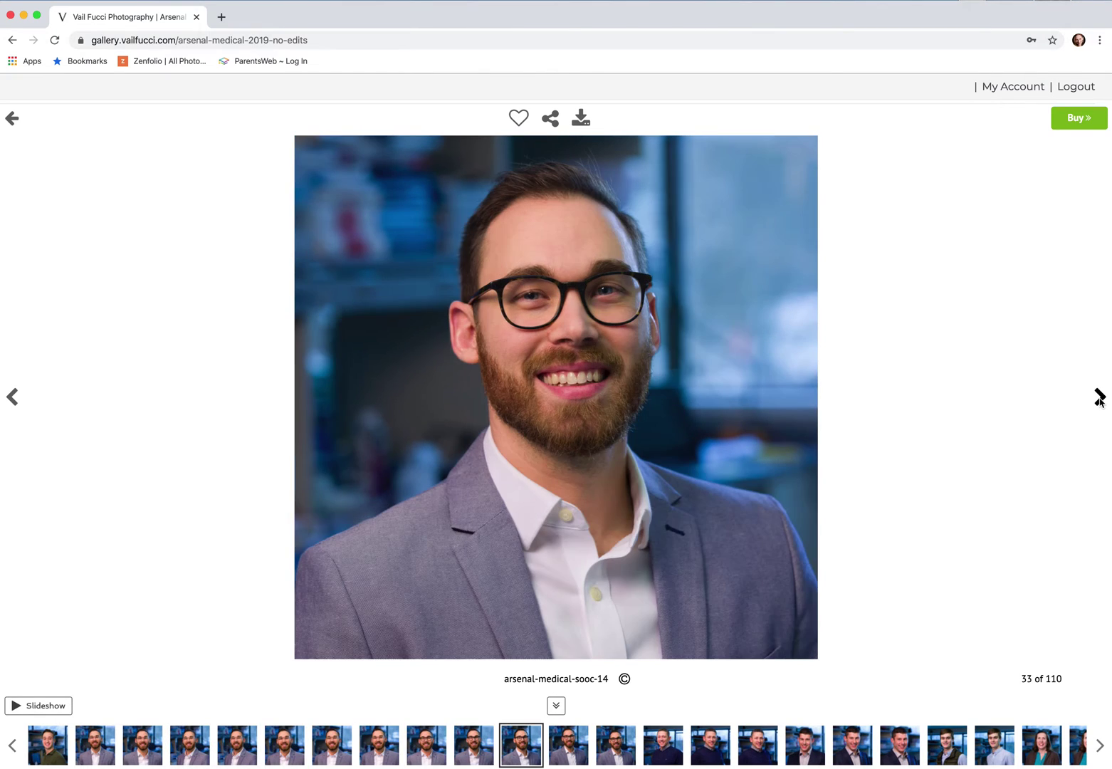
{"action": "left_click", "coordinate": [1100, 397]}
{"action": "left_click", "coordinate": [1100, 397]}
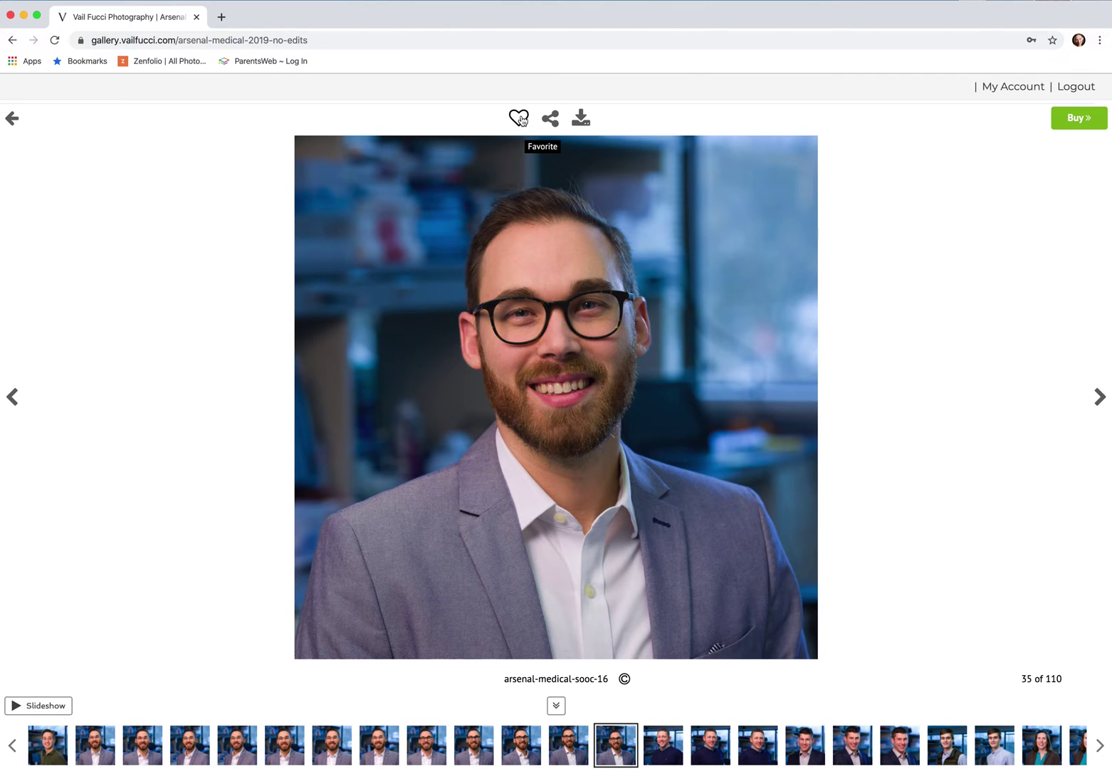
{"action": "left_click", "coordinate": [520, 118]}
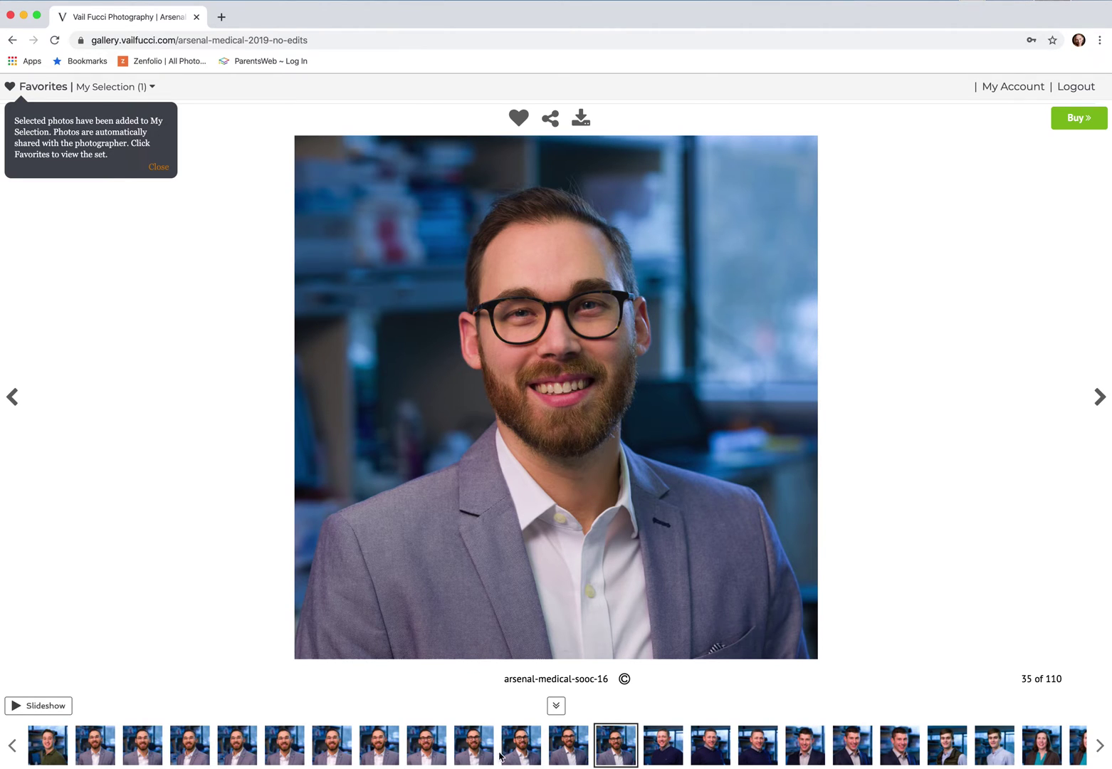
Favorite arsenal-medical-sooc-11 (photo 30) from the filmstrip and dismiss the favorites note
{"action": "left_click", "coordinate": [384, 747]}
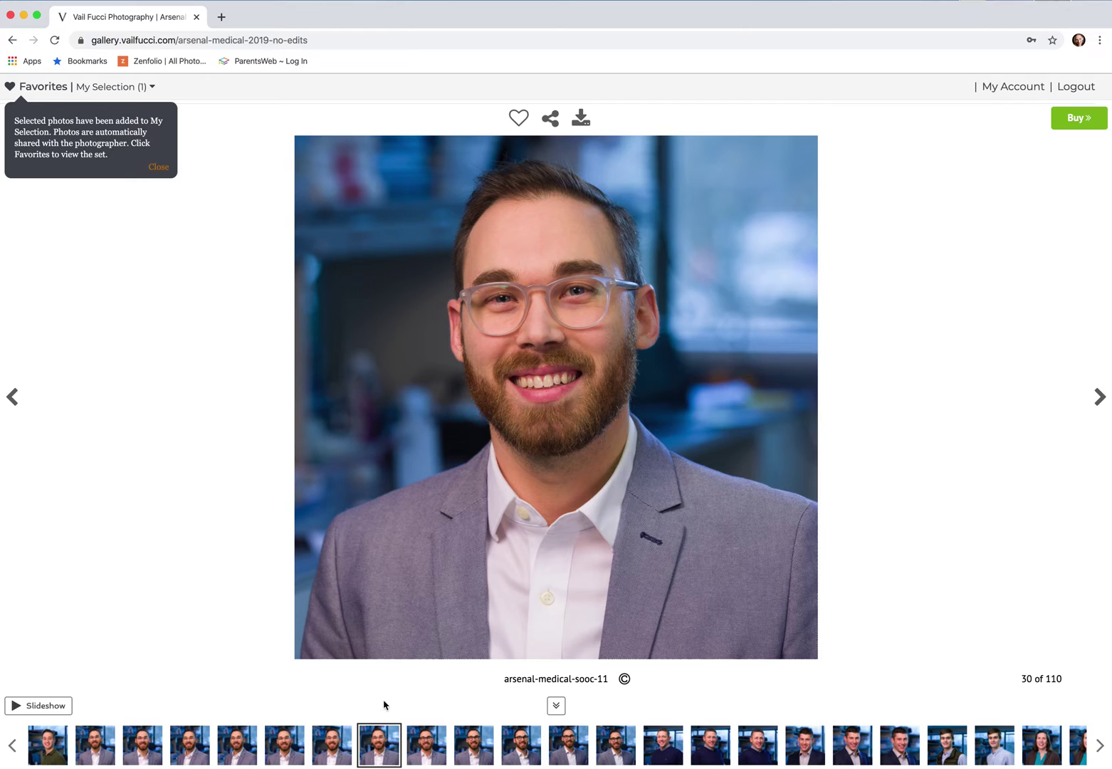
{"action": "left_click", "coordinate": [519, 118]}
{"action": "left_click", "coordinate": [165, 166]}
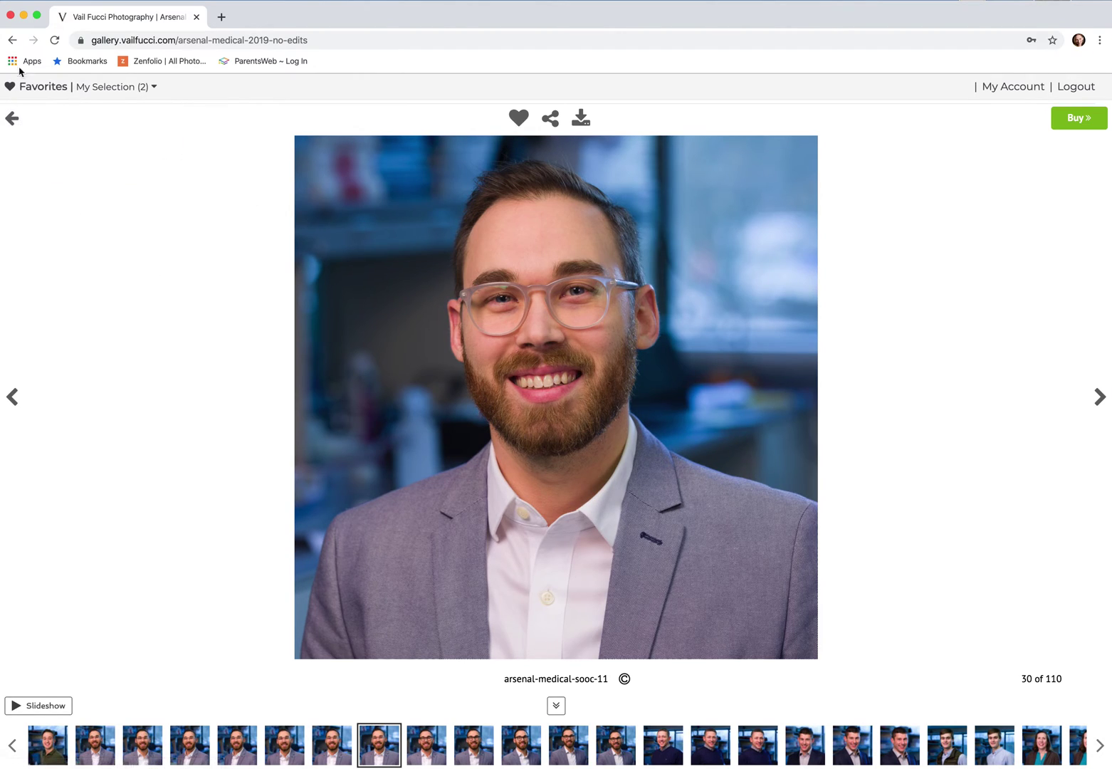
{"action": "left_click", "coordinate": [152, 88]}
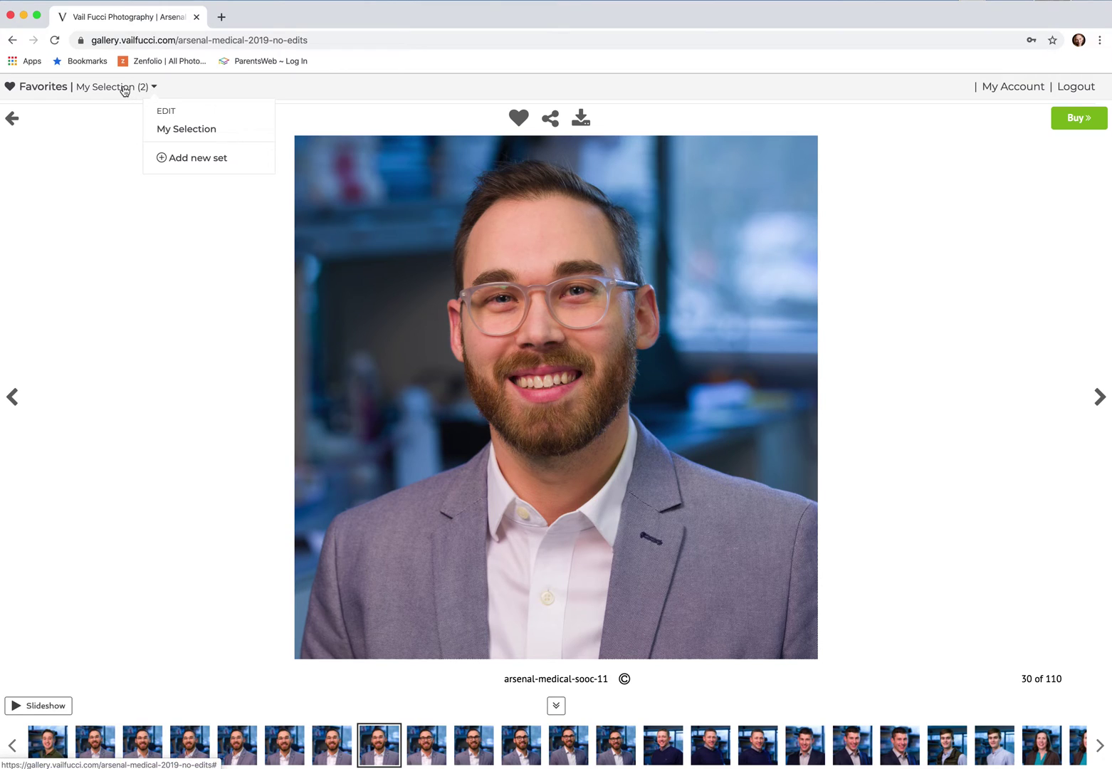
Flip between sooc-16 and sooc-11 in My Selection, then return to its thumbnail grid
{"action": "left_click", "coordinate": [124, 89]}
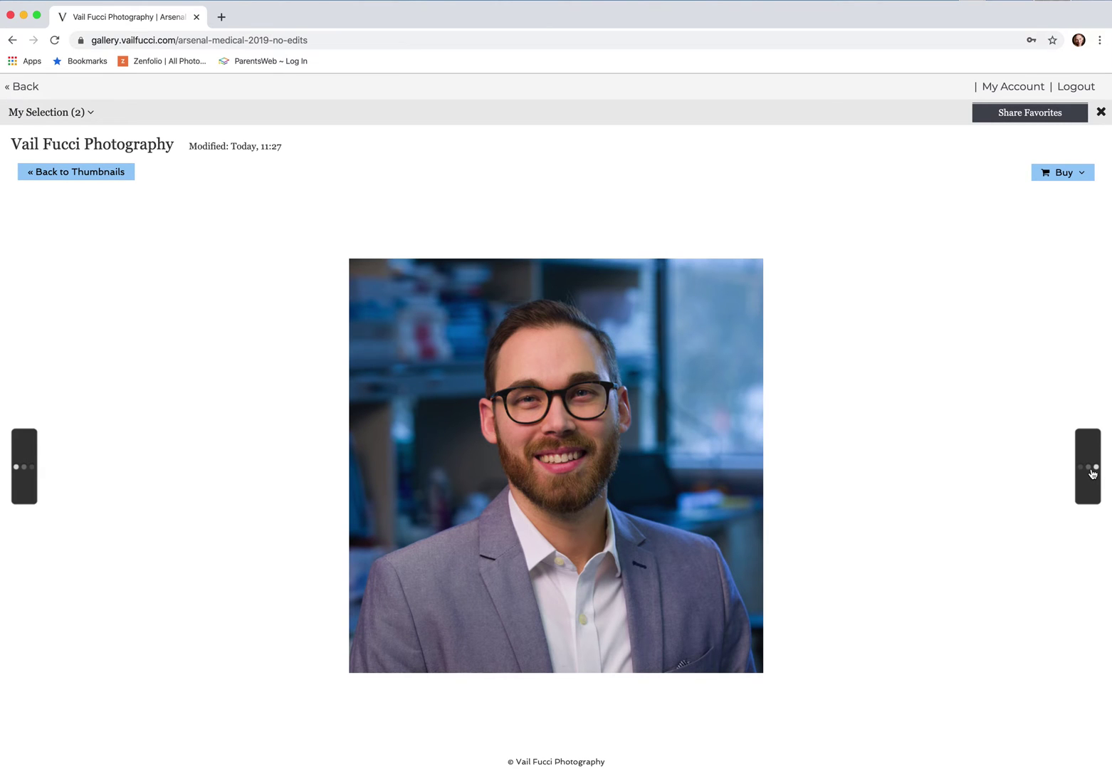
{"action": "left_click", "coordinate": [1093, 473]}
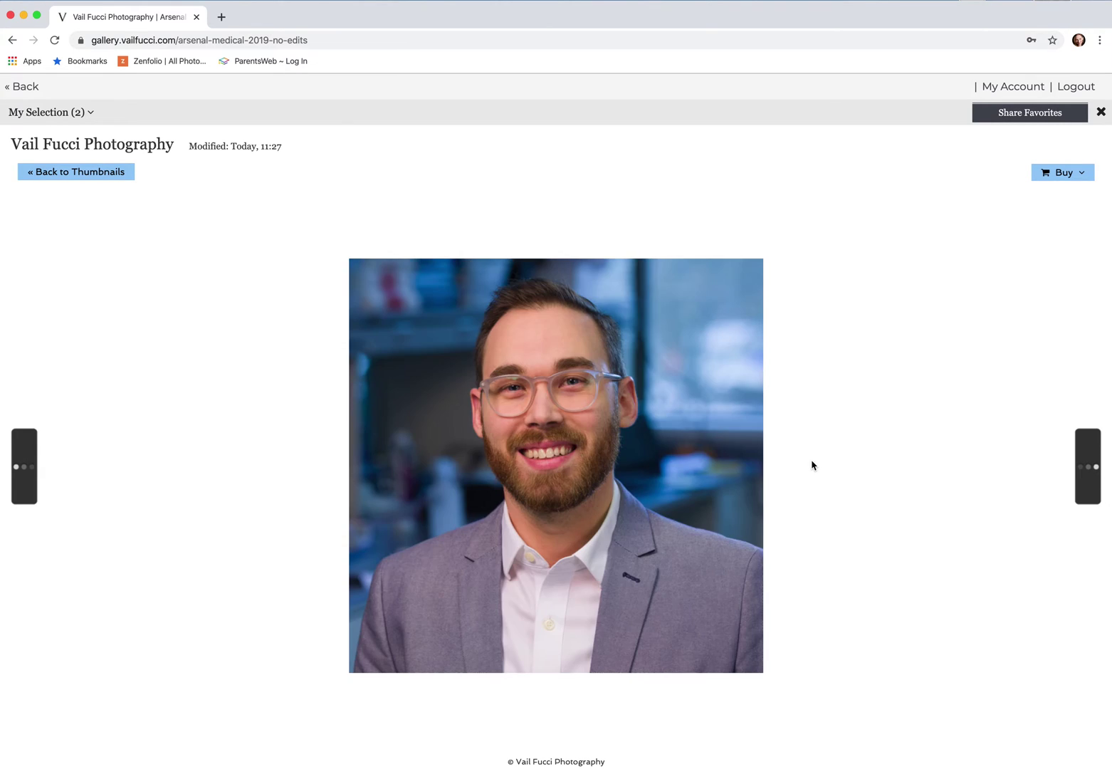
{"action": "left_click", "coordinate": [1095, 470]}
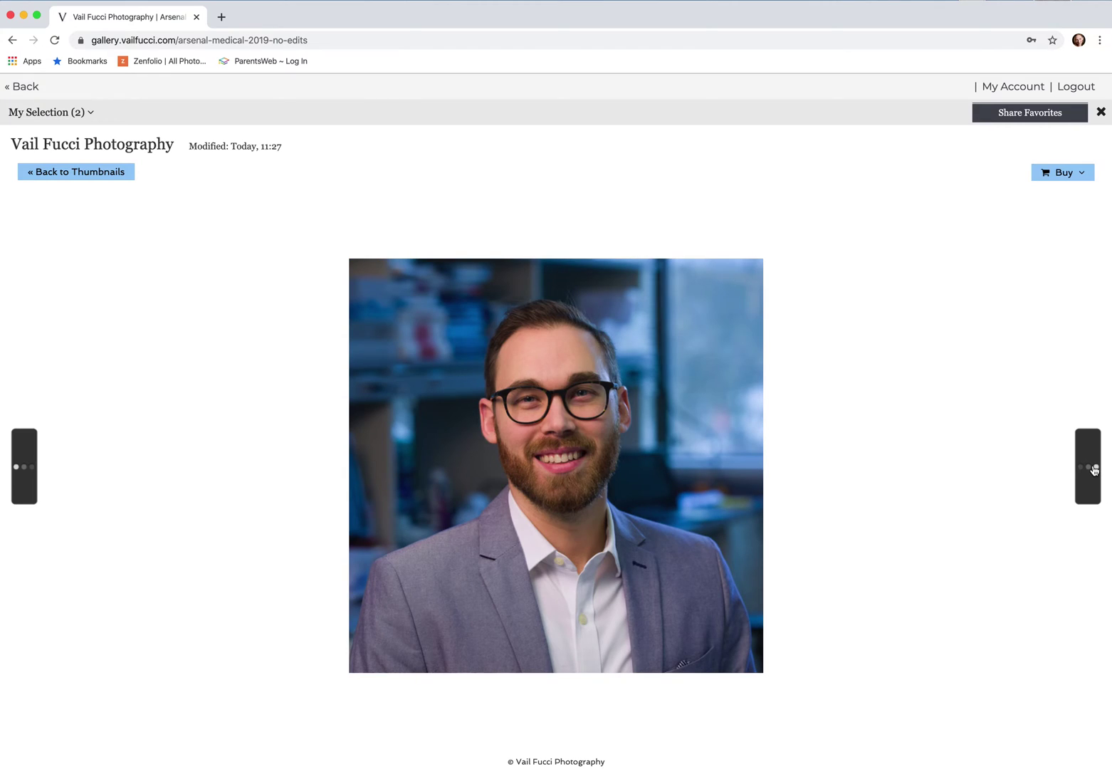
{"action": "left_click", "coordinate": [1095, 470]}
{"action": "left_click", "coordinate": [1096, 471]}
{"action": "left_click", "coordinate": [1095, 470]}
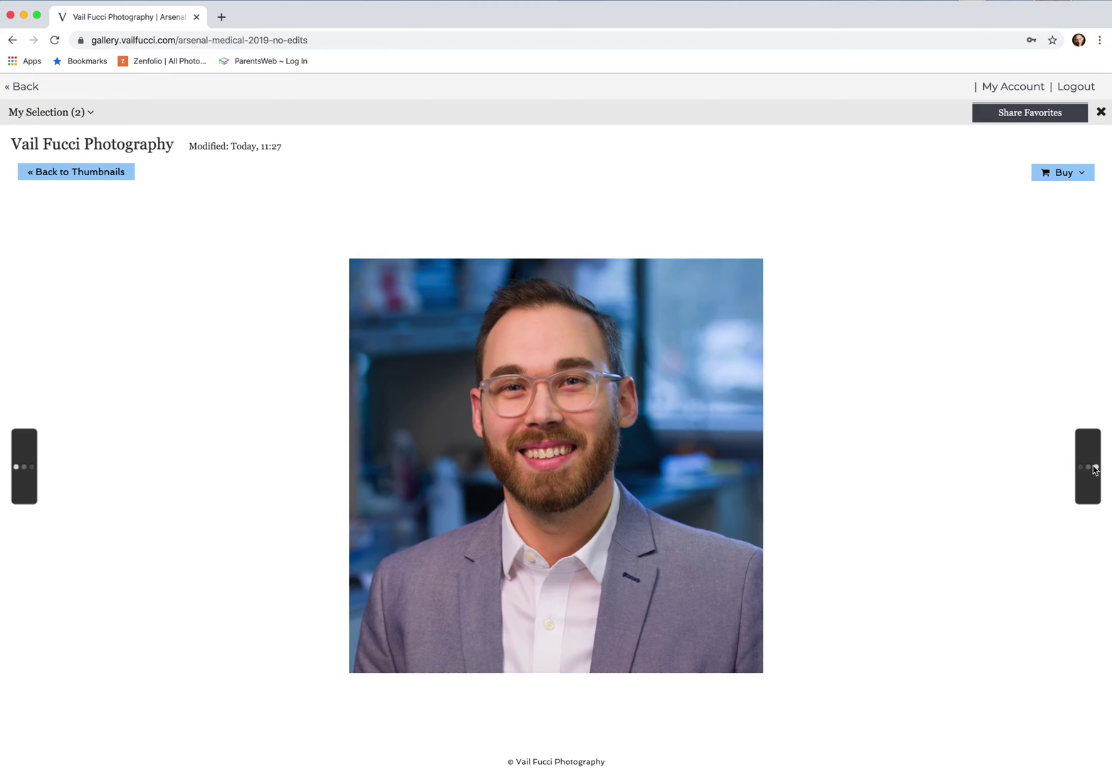
{"action": "left_click", "coordinate": [1095, 470]}
{"action": "left_click", "coordinate": [1095, 470]}
{"action": "left_click", "coordinate": [1095, 470]}
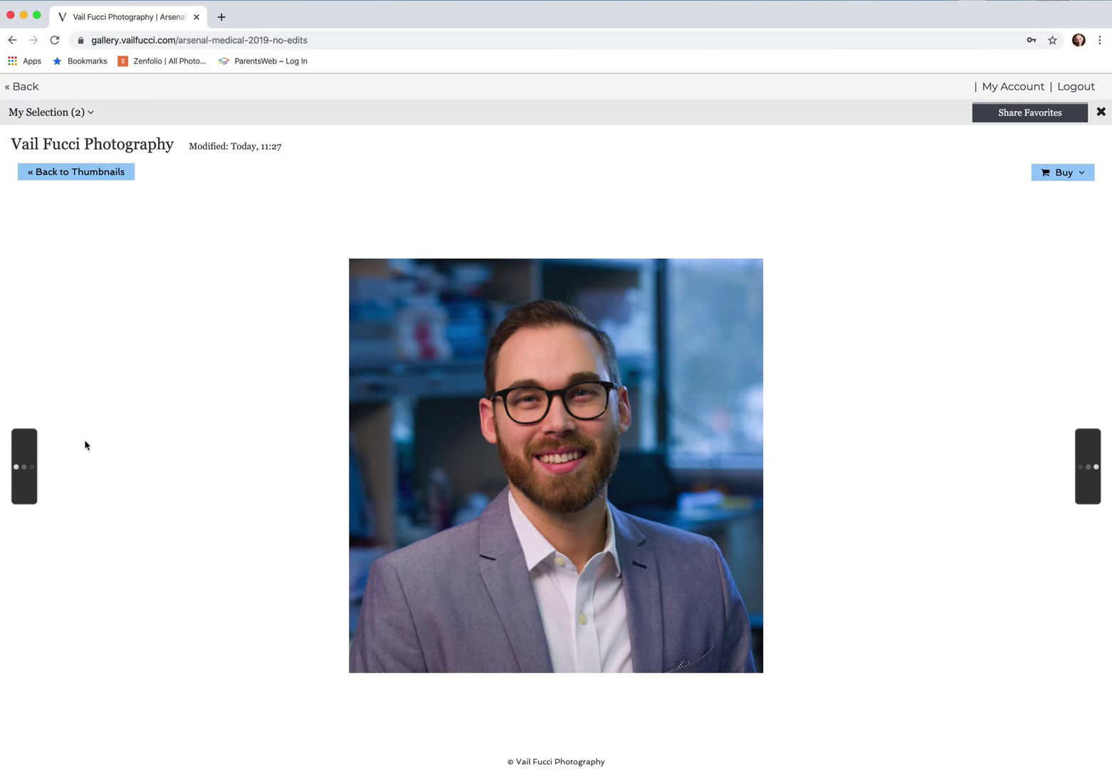
{"action": "left_click", "coordinate": [63, 173]}
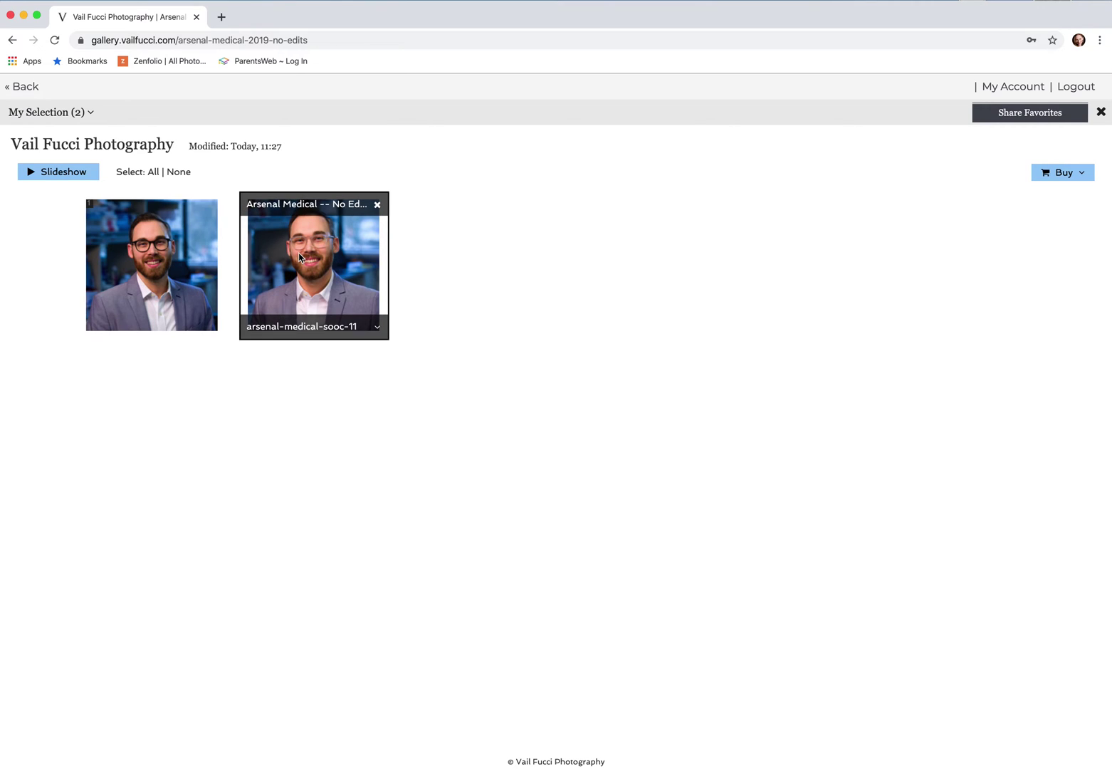
{"action": "left_click", "coordinate": [377, 207]}
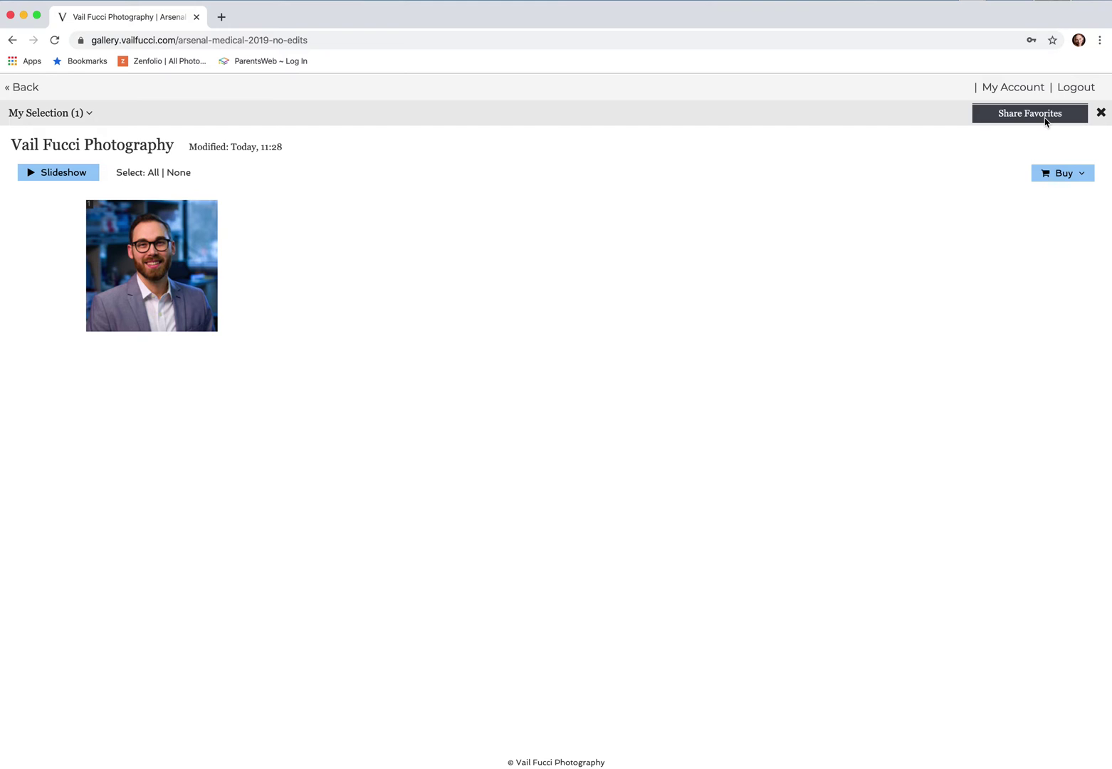
{"action": "left_click", "coordinate": [1045, 116]}
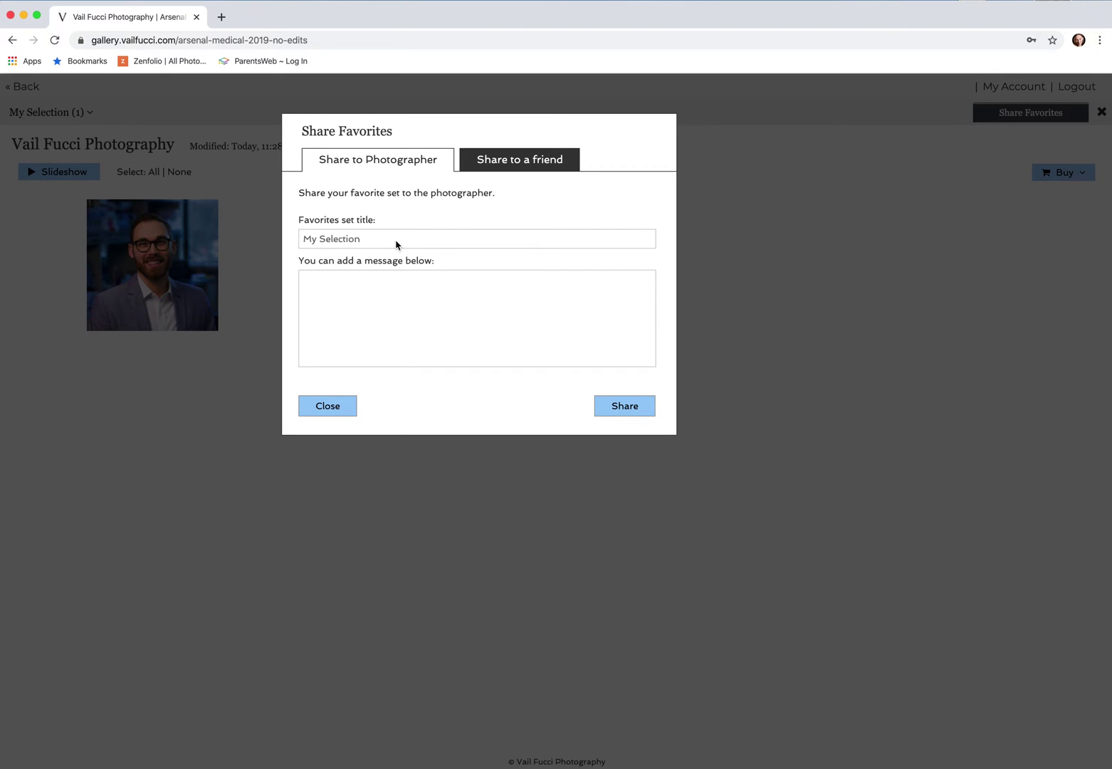
Check the Share to a friend links in Share Favorites, then return to Share to Photographer
{"action": "left_click", "coordinate": [409, 310]}
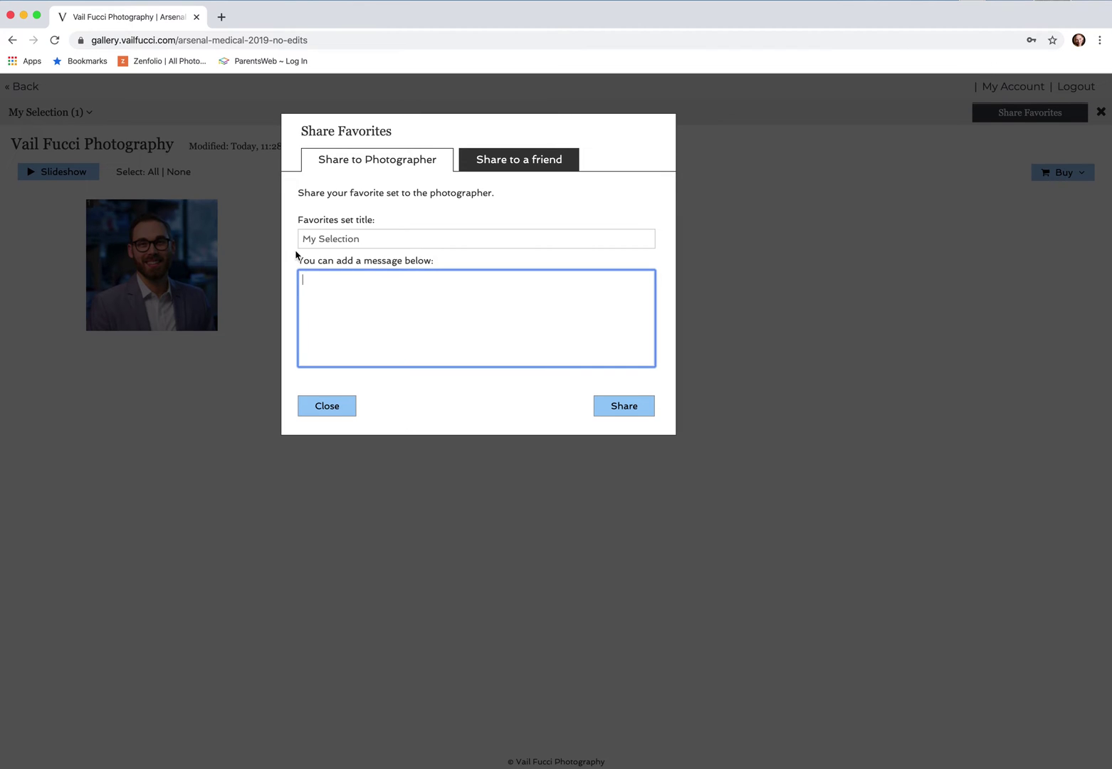
{"action": "left_click", "coordinate": [543, 166]}
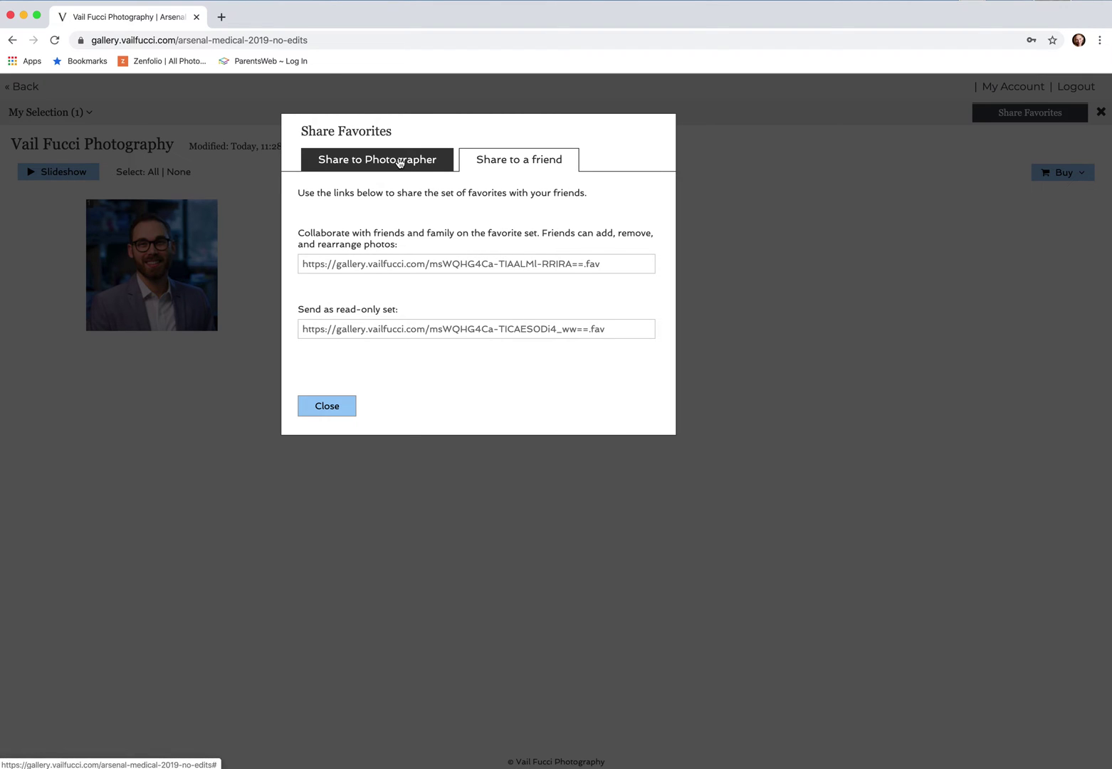
{"action": "left_click", "coordinate": [399, 161]}
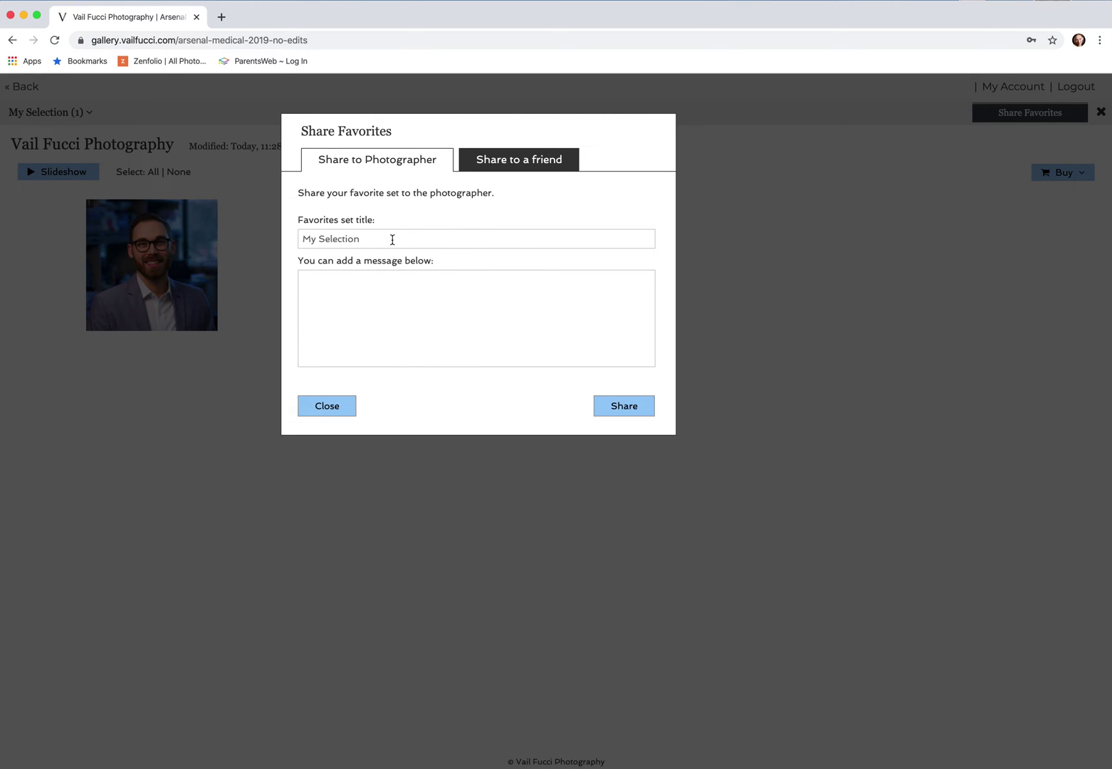
Send My Selection to the photographer with the note 'Please make sure to edit out my dark circles. Thanks!'
{"action": "left_click", "coordinate": [422, 314]}
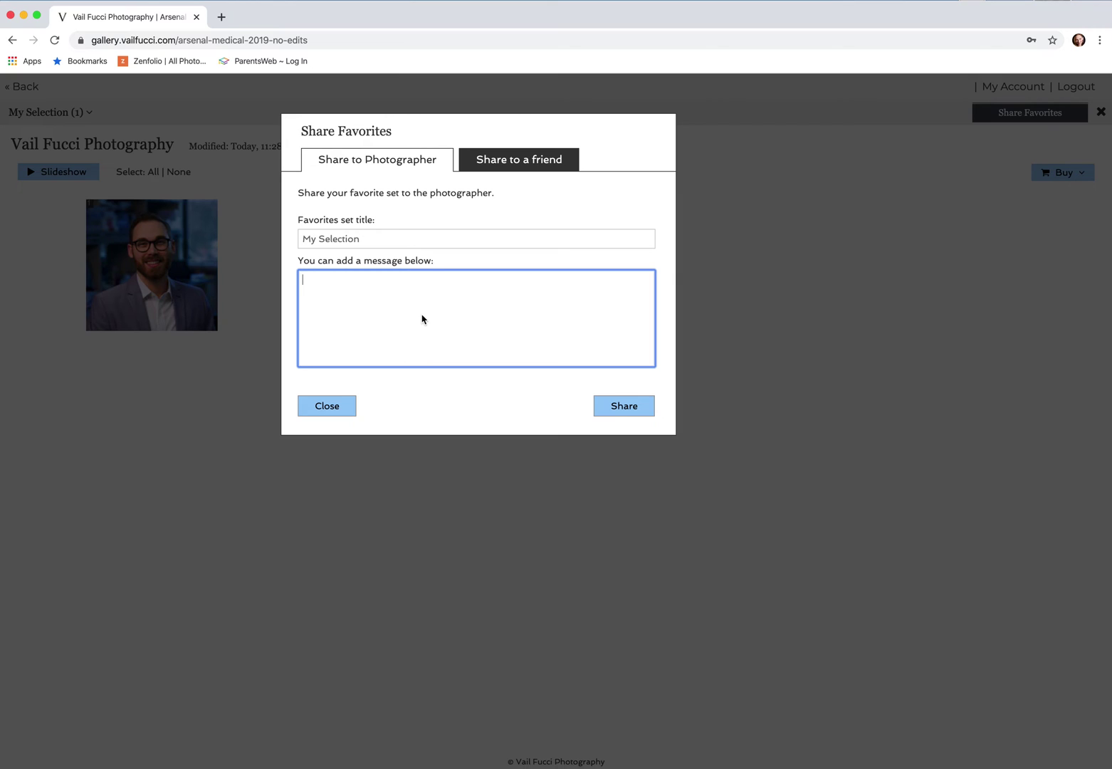
{"action": "type", "text": "Please make sure to edit out my dark c"}
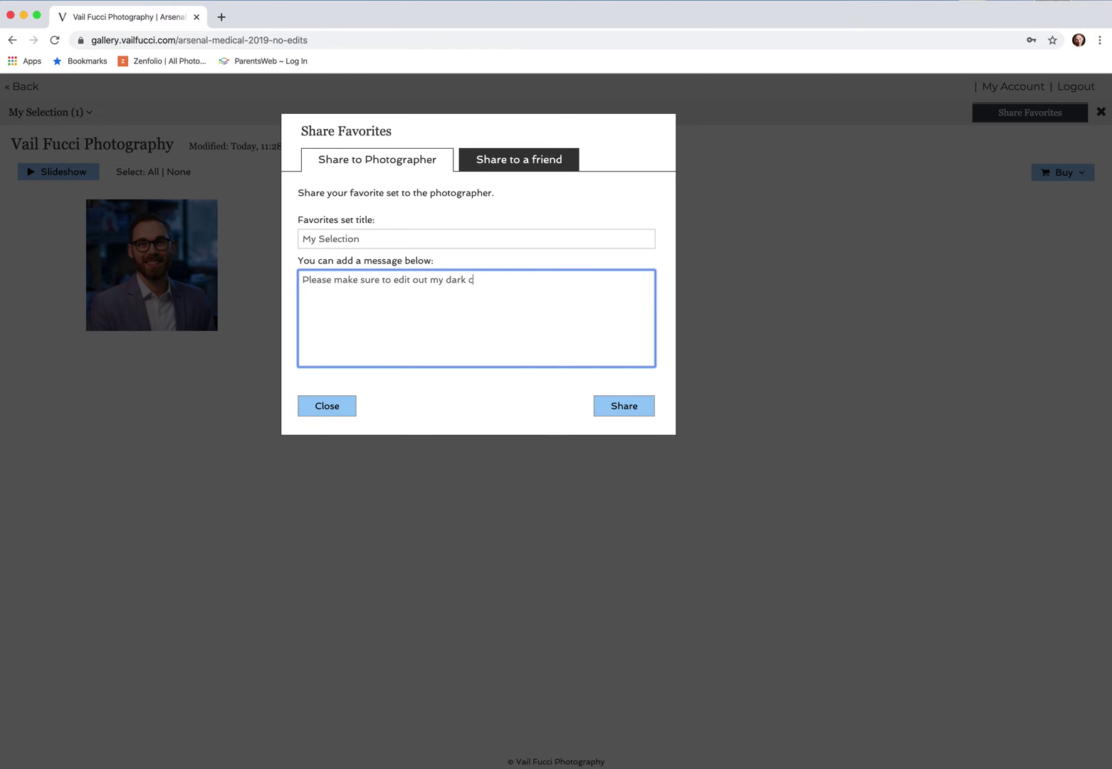
{"action": "type", "text": "ircles.  Thanks!"}
{"action": "left_click", "coordinate": [632, 405]}
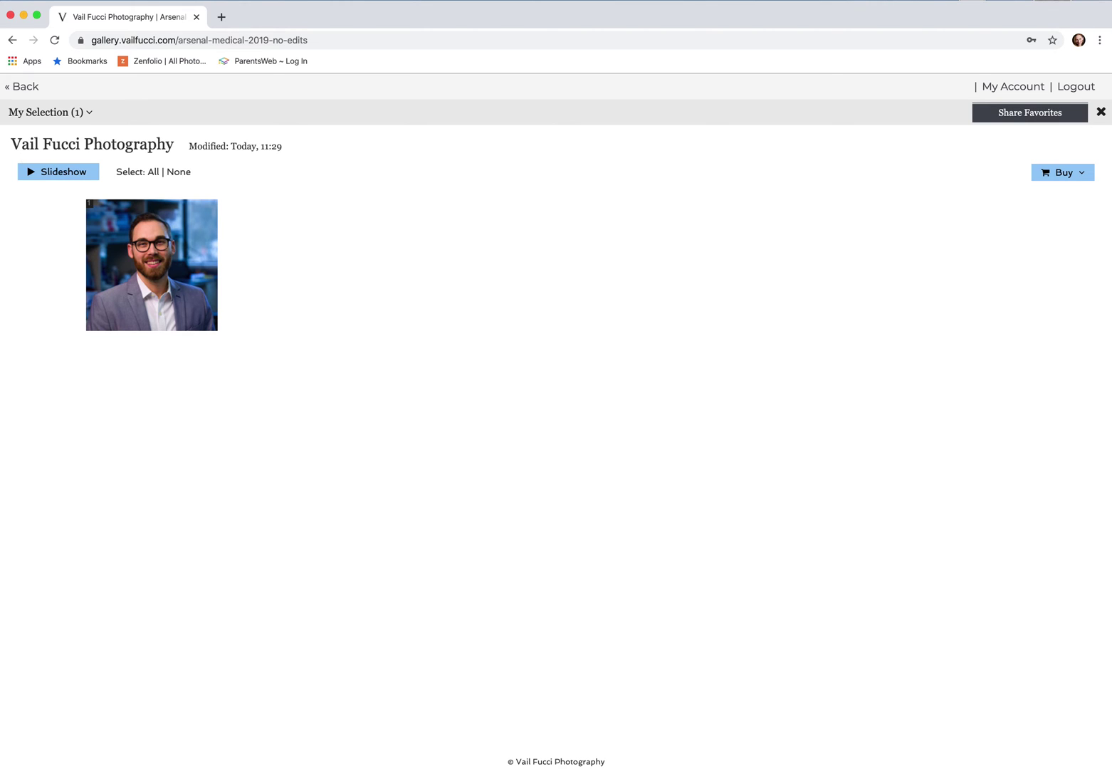
Back in the gallery viewer, navigate to photo 38, arsenal-medical-sooc-25, and heart it
{"action": "left_click", "coordinate": [14, 89]}
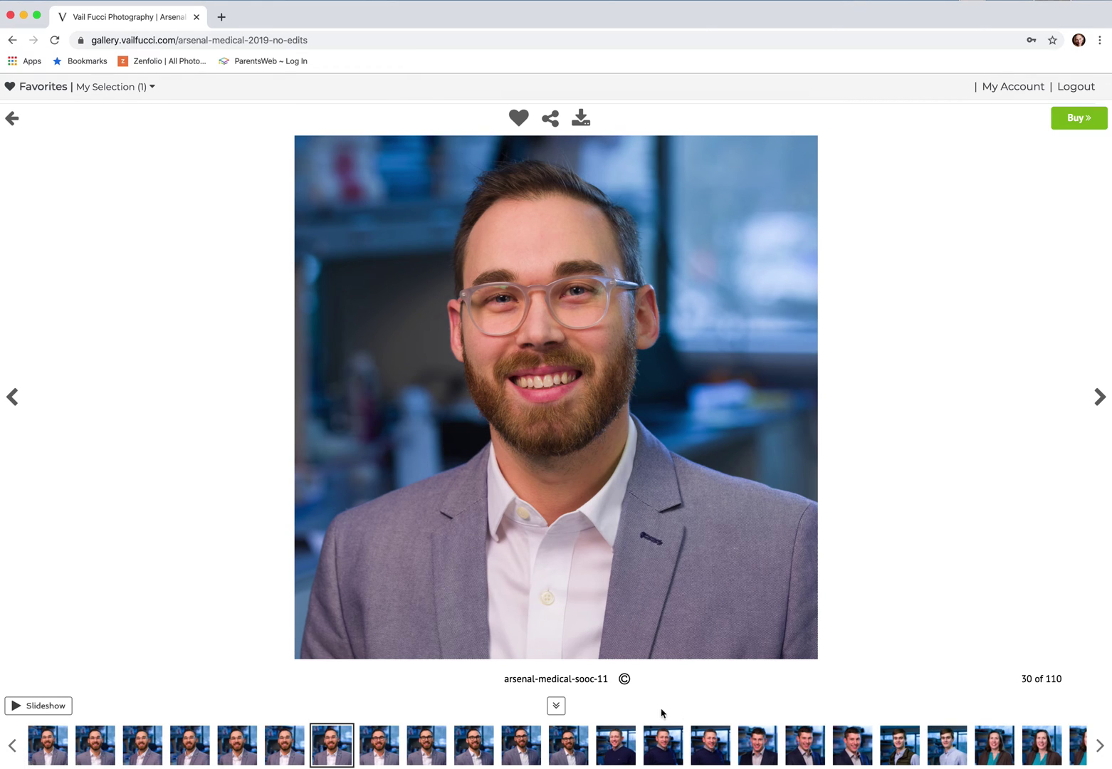
{"action": "left_click", "coordinate": [109, 87]}
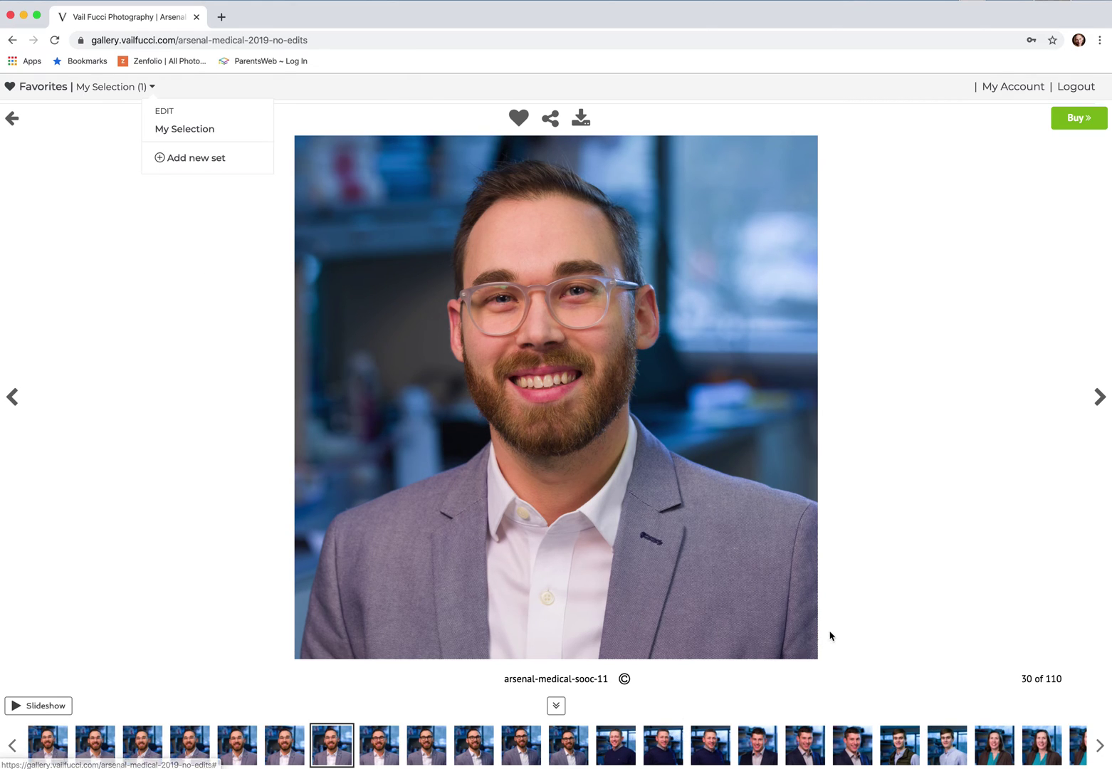
{"action": "left_click", "coordinate": [618, 751]}
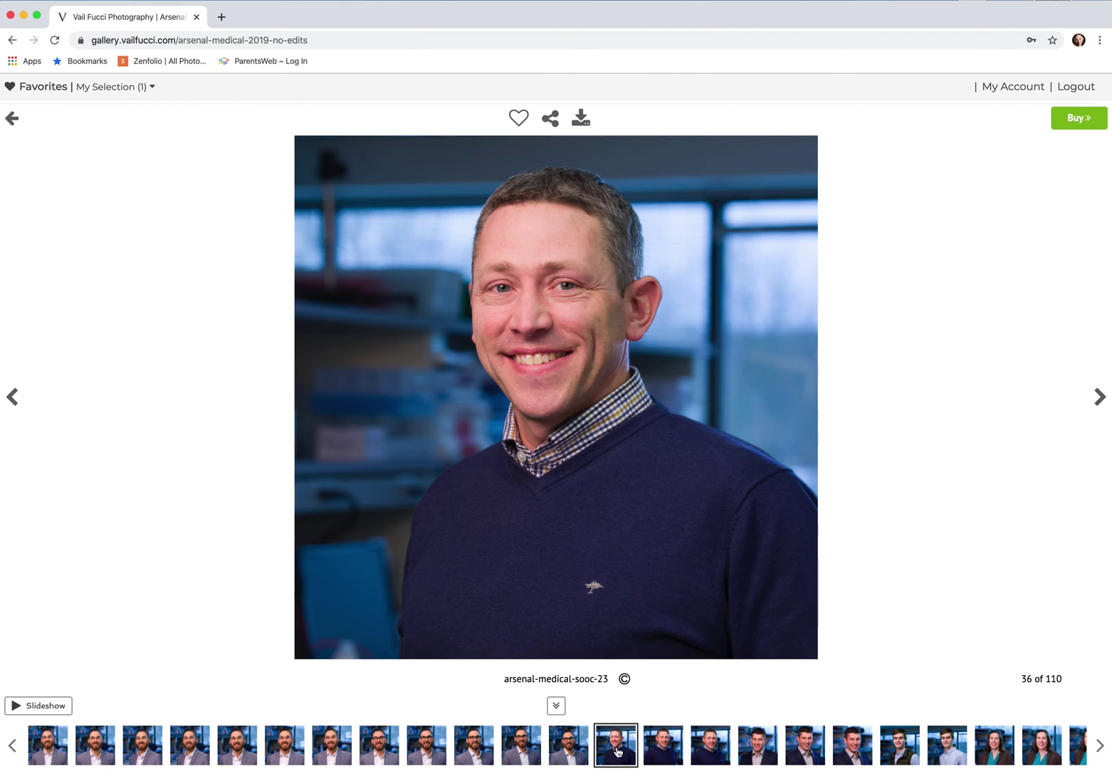
{"action": "left_click", "coordinate": [1101, 397]}
{"action": "left_click", "coordinate": [1101, 399]}
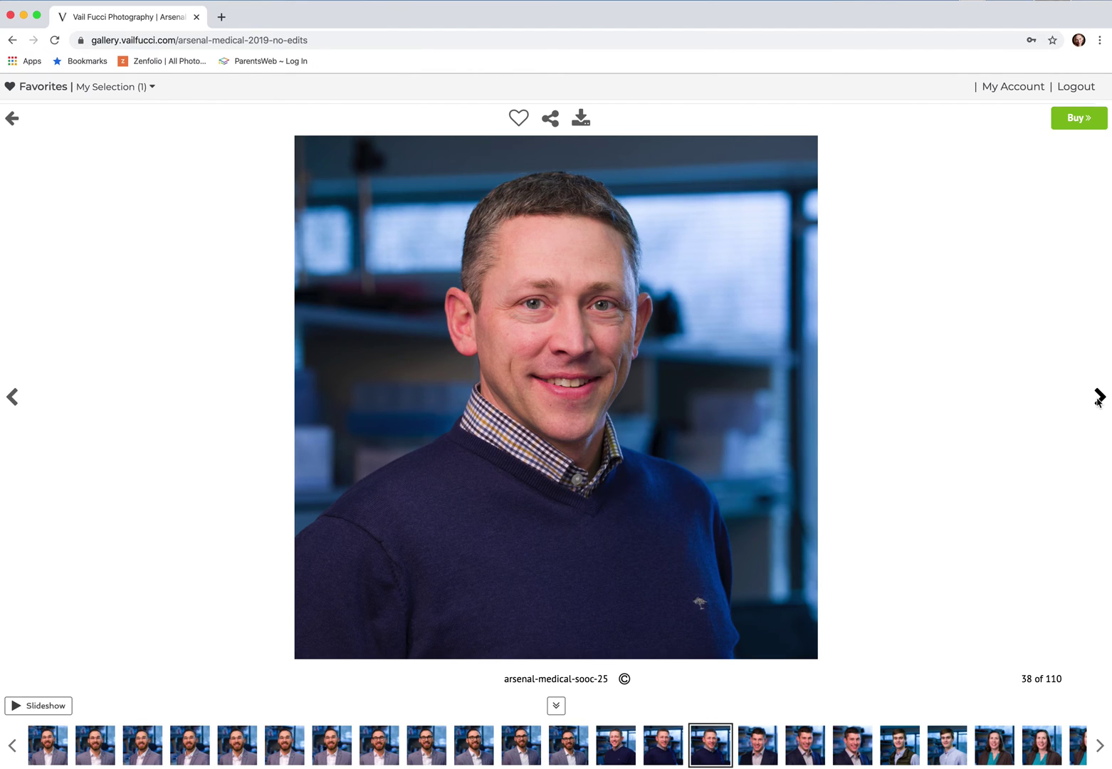
{"action": "left_click", "coordinate": [12, 399]}
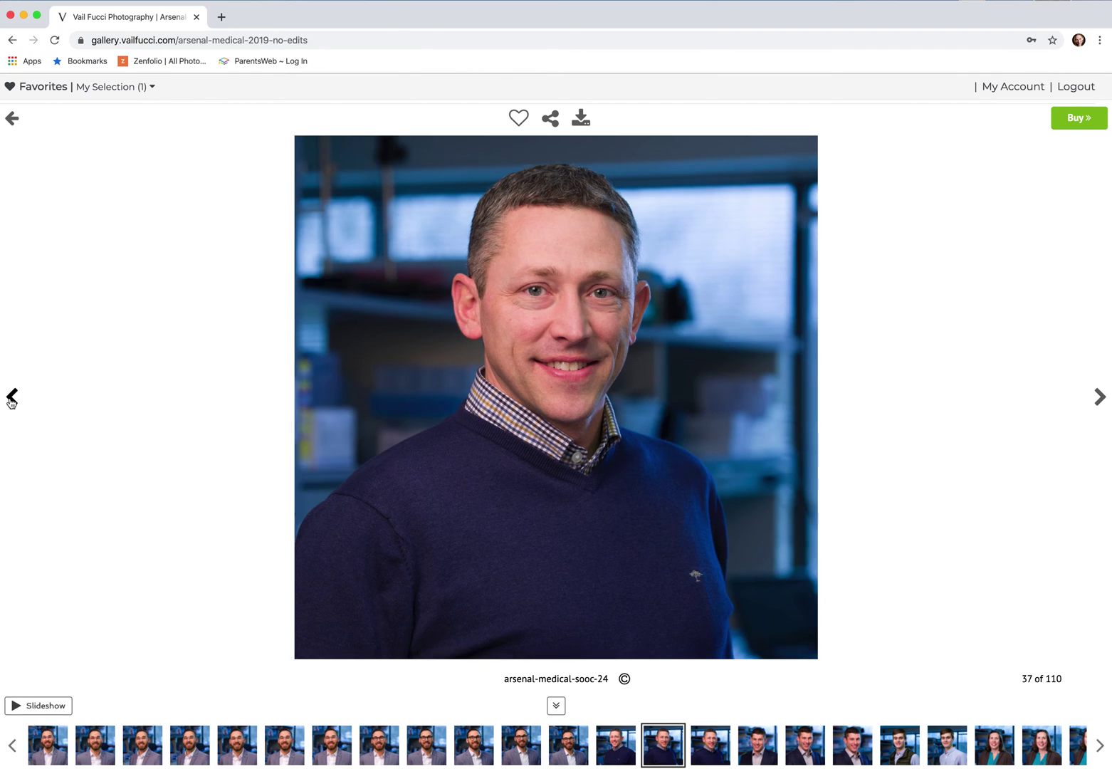
{"action": "left_click", "coordinate": [12, 399]}
{"action": "left_click", "coordinate": [1100, 399]}
{"action": "left_click", "coordinate": [1100, 399]}
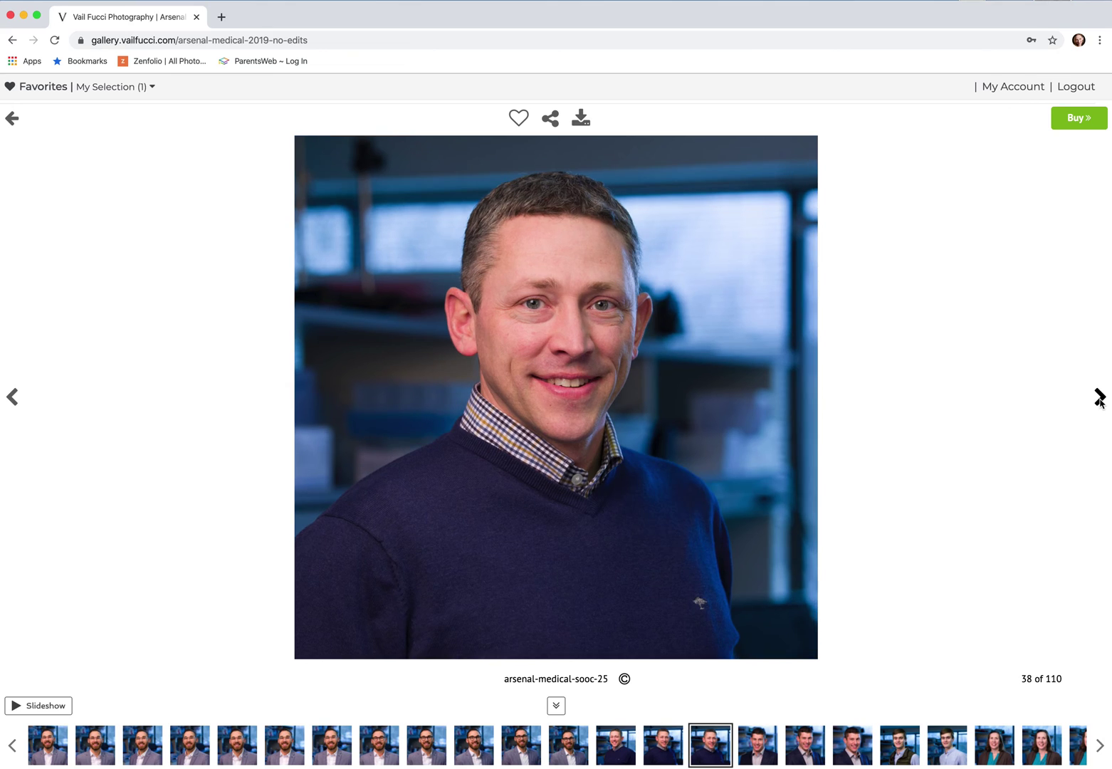
{"action": "left_click", "coordinate": [520, 119]}
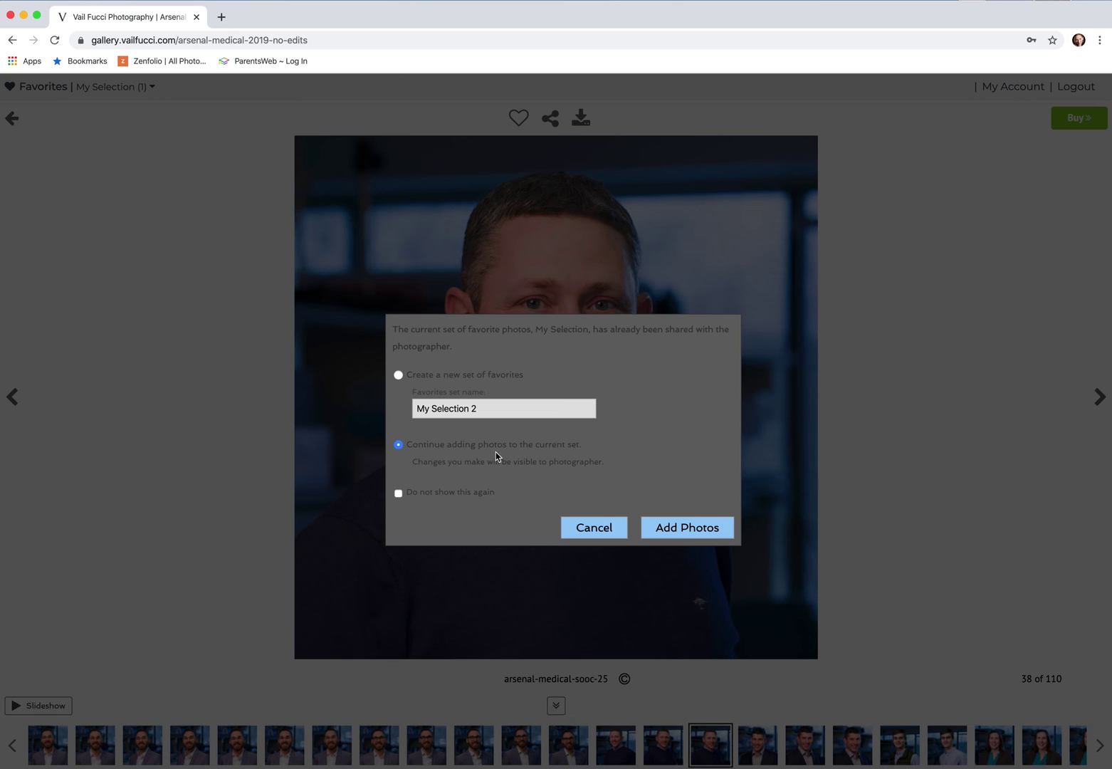
Keep 'Continue adding photos to the current set' so sooc-25 joins the shared My Selection
{"action": "left_click", "coordinate": [710, 530]}
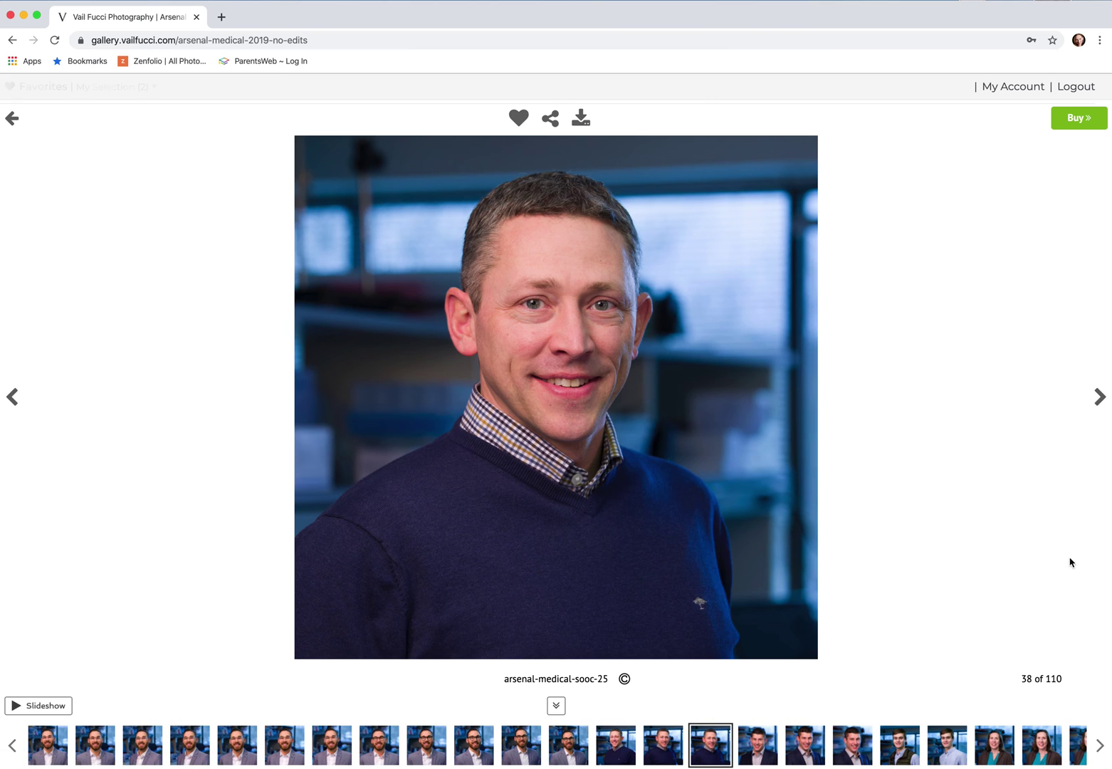
Favorite photo 41, arsenal-medical-sooc-28, adding it to the shared My Selection set
{"action": "left_click", "coordinate": [1099, 396]}
{"action": "left_click", "coordinate": [1099, 397]}
{"action": "left_click", "coordinate": [1099, 397]}
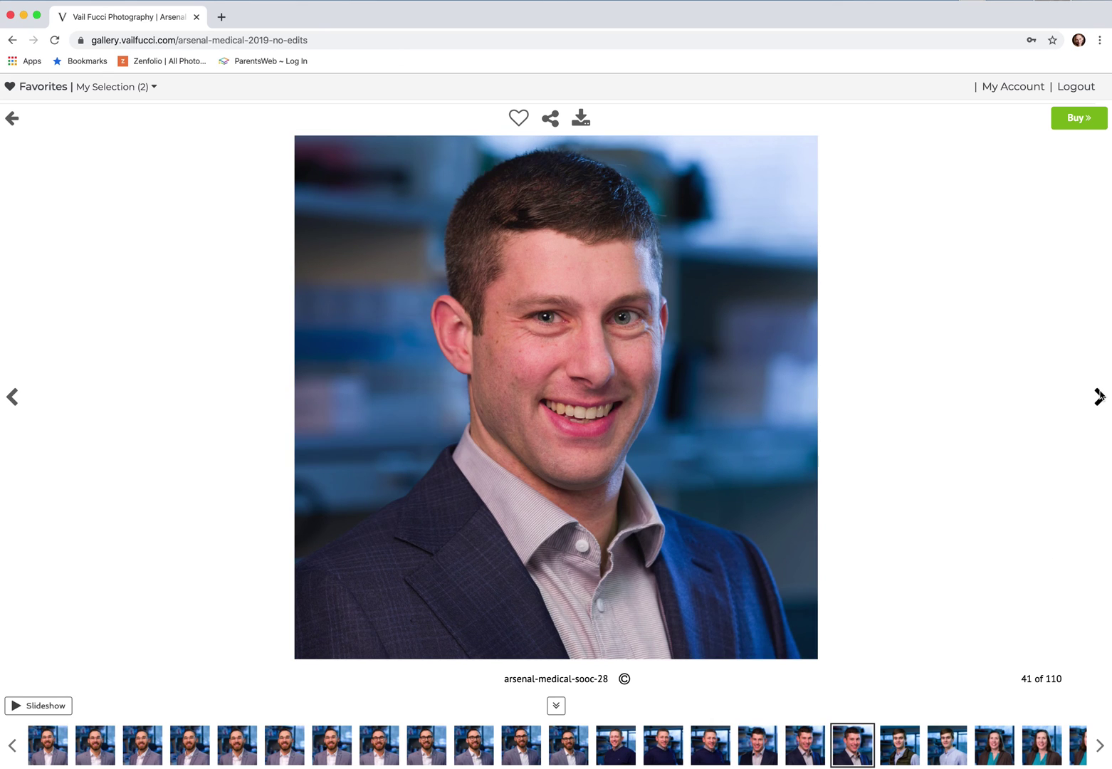
{"action": "left_click", "coordinate": [518, 117]}
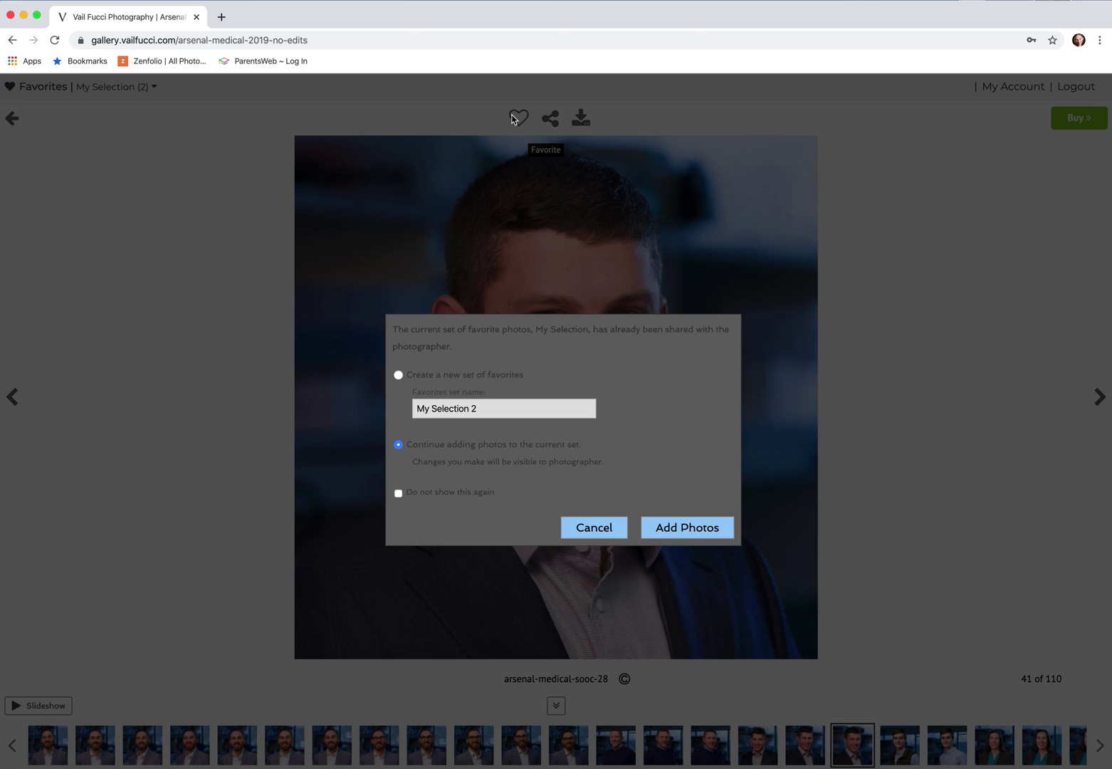
{"action": "left_click", "coordinate": [682, 526]}
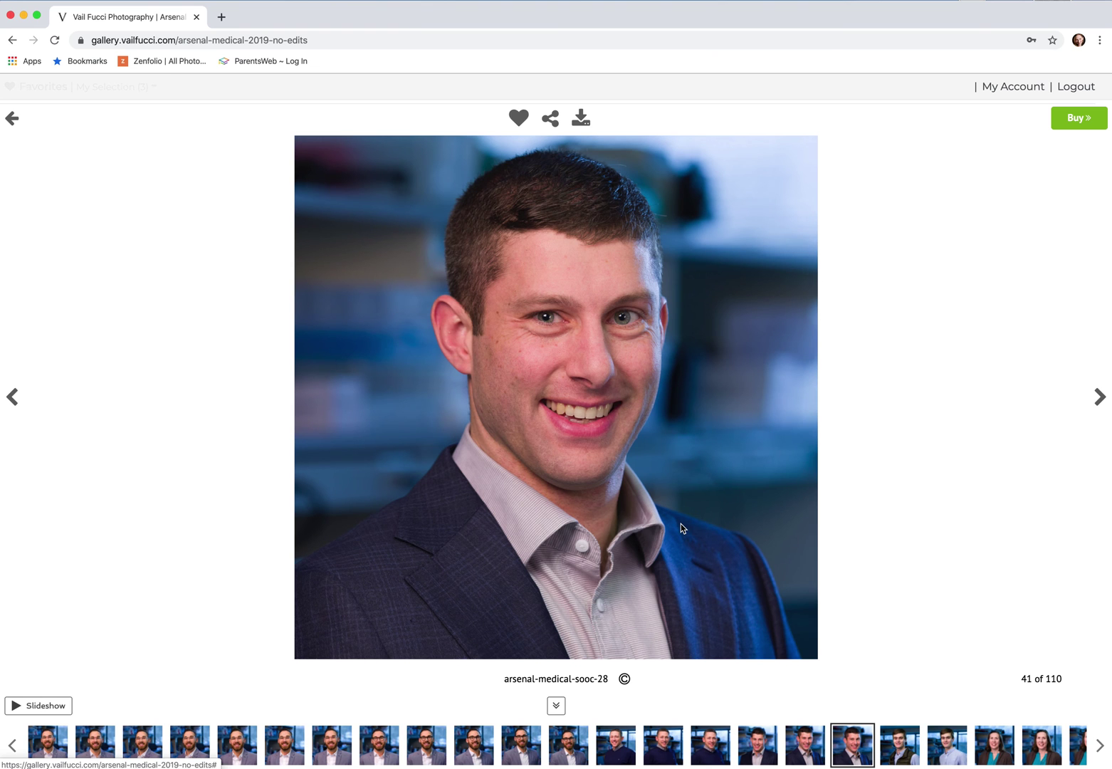
Move ahead to photo 60, arsenal-medical-sooc-50, and add it to the shared set too
{"action": "left_click", "coordinate": [1101, 399]}
{"action": "left_click", "coordinate": [1100, 399]}
{"action": "left_click", "coordinate": [1100, 398]}
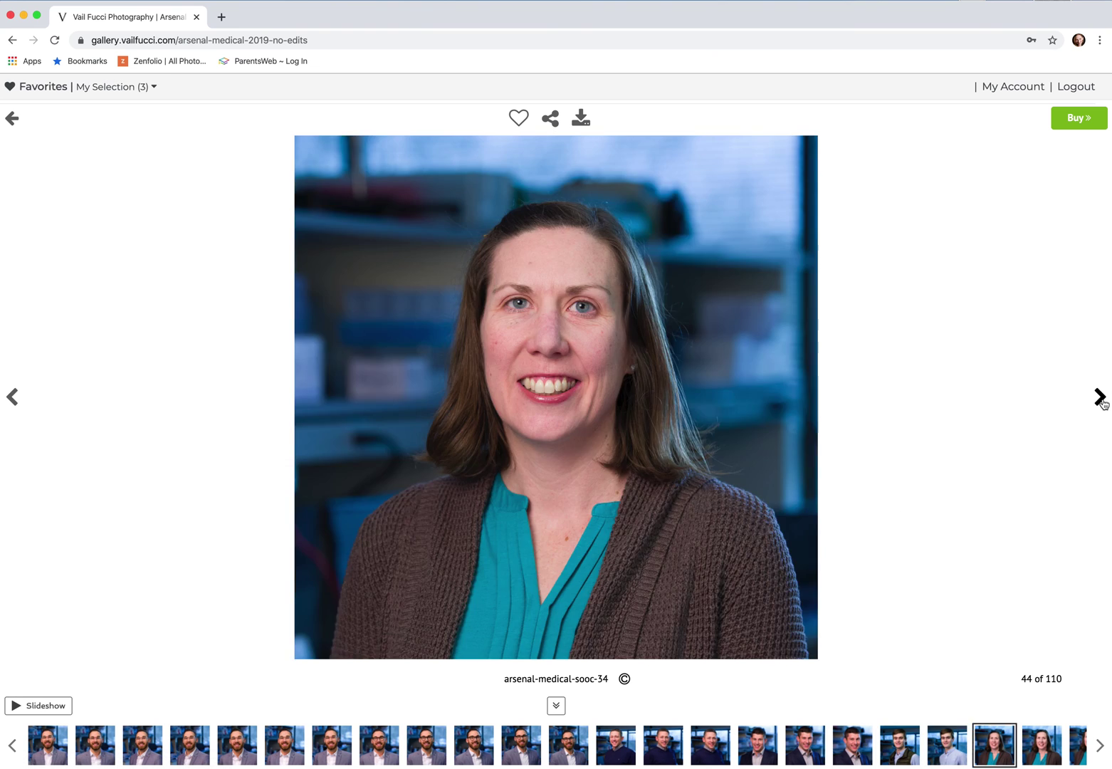
{"action": "left_click", "coordinate": [1101, 399]}
{"action": "left_click", "coordinate": [1100, 399]}
{"action": "left_click", "coordinate": [1100, 399]}
{"action": "left_click", "coordinate": [1100, 399]}
{"action": "left_click", "coordinate": [1100, 399]}
{"action": "left_click", "coordinate": [1100, 399]}
{"action": "left_click", "coordinate": [1100, 398]}
{"action": "left_click", "coordinate": [1100, 399]}
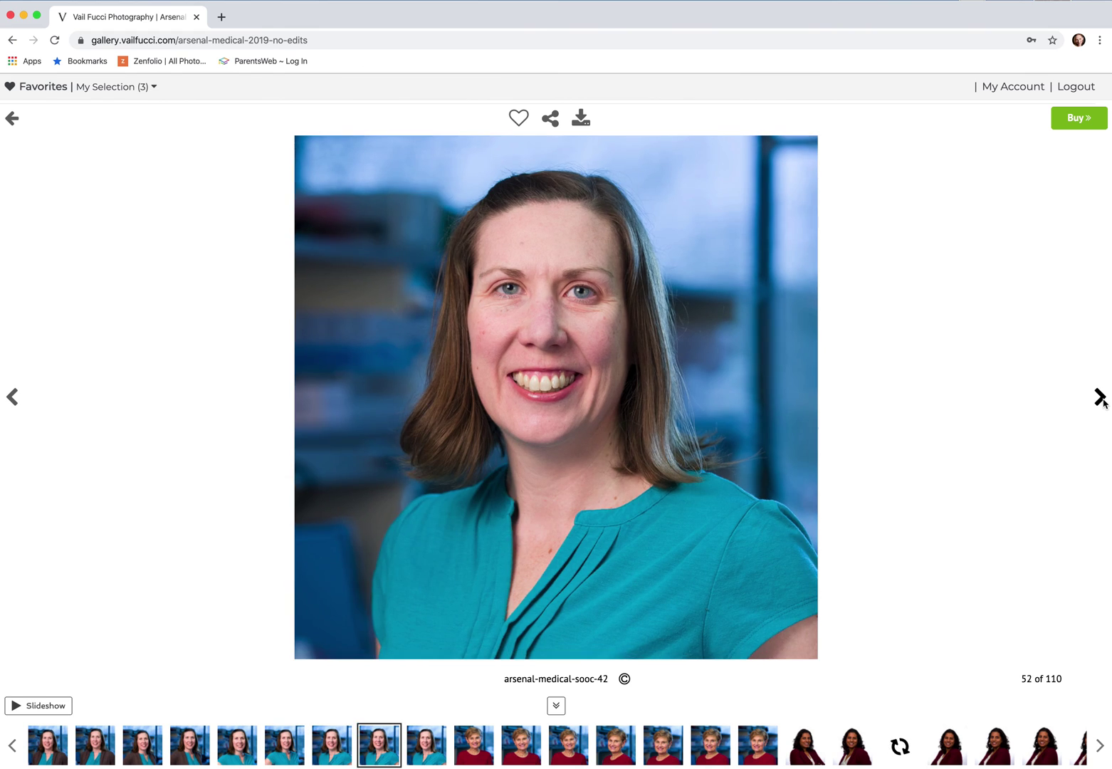
{"action": "left_click", "coordinate": [1100, 399]}
{"action": "left_click", "coordinate": [1100, 399]}
{"action": "left_click", "coordinate": [1100, 399]}
{"action": "left_click", "coordinate": [1101, 399]}
{"action": "left_click", "coordinate": [1100, 399]}
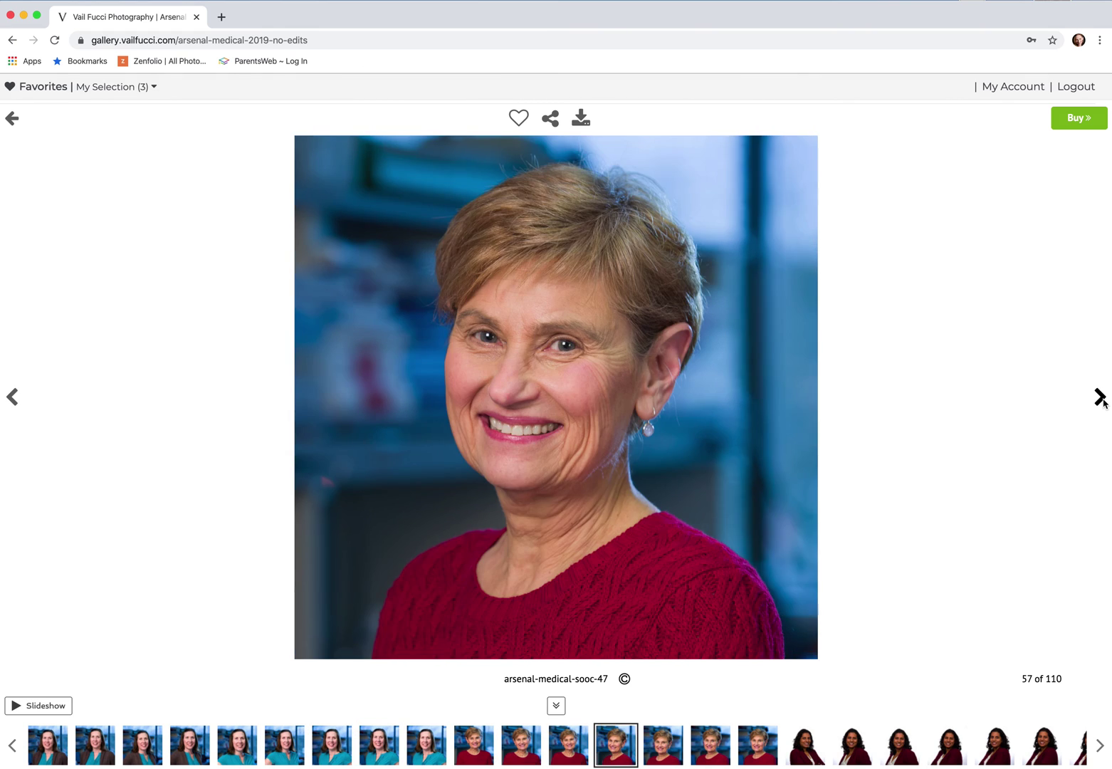
{"action": "left_click", "coordinate": [1100, 398]}
{"action": "left_click", "coordinate": [1100, 399]}
{"action": "left_click", "coordinate": [1100, 399]}
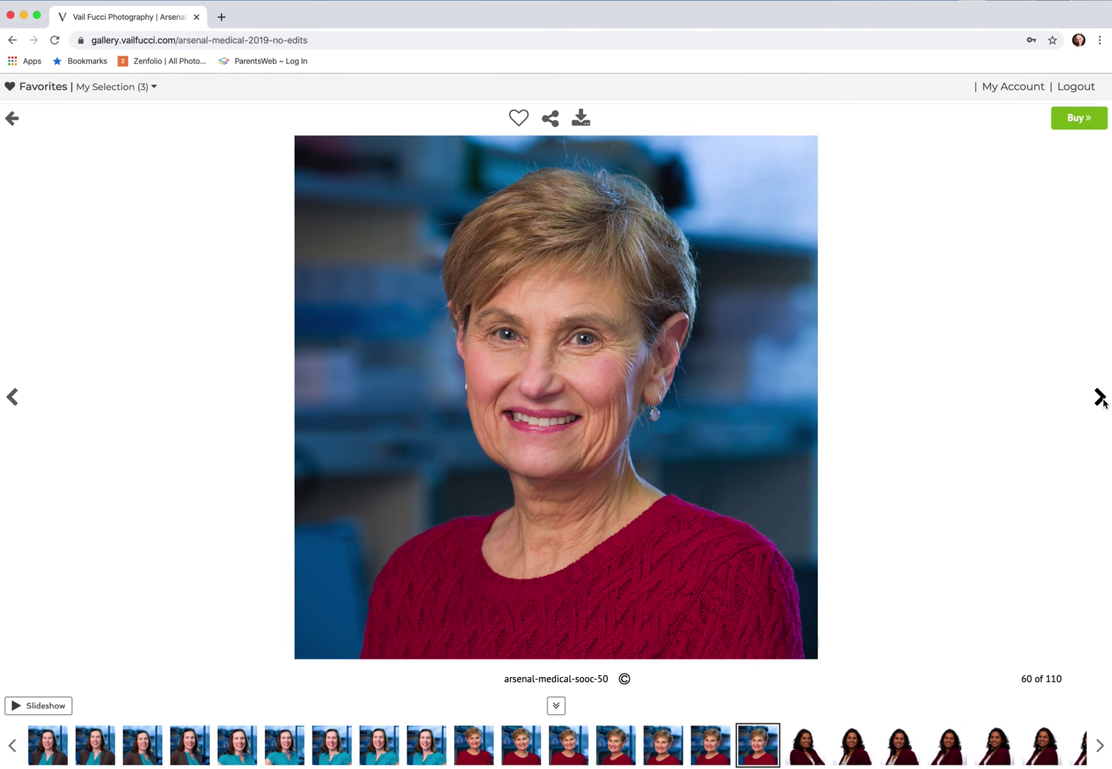
{"action": "left_click", "coordinate": [519, 118]}
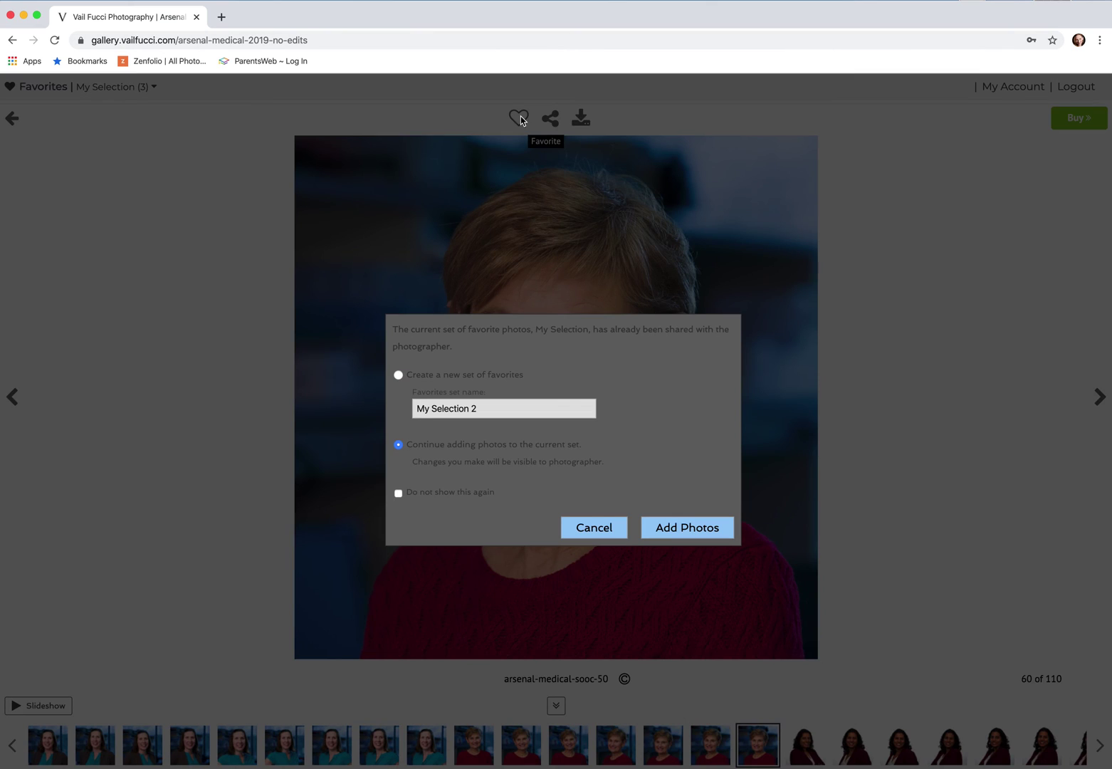
{"action": "left_click", "coordinate": [659, 524]}
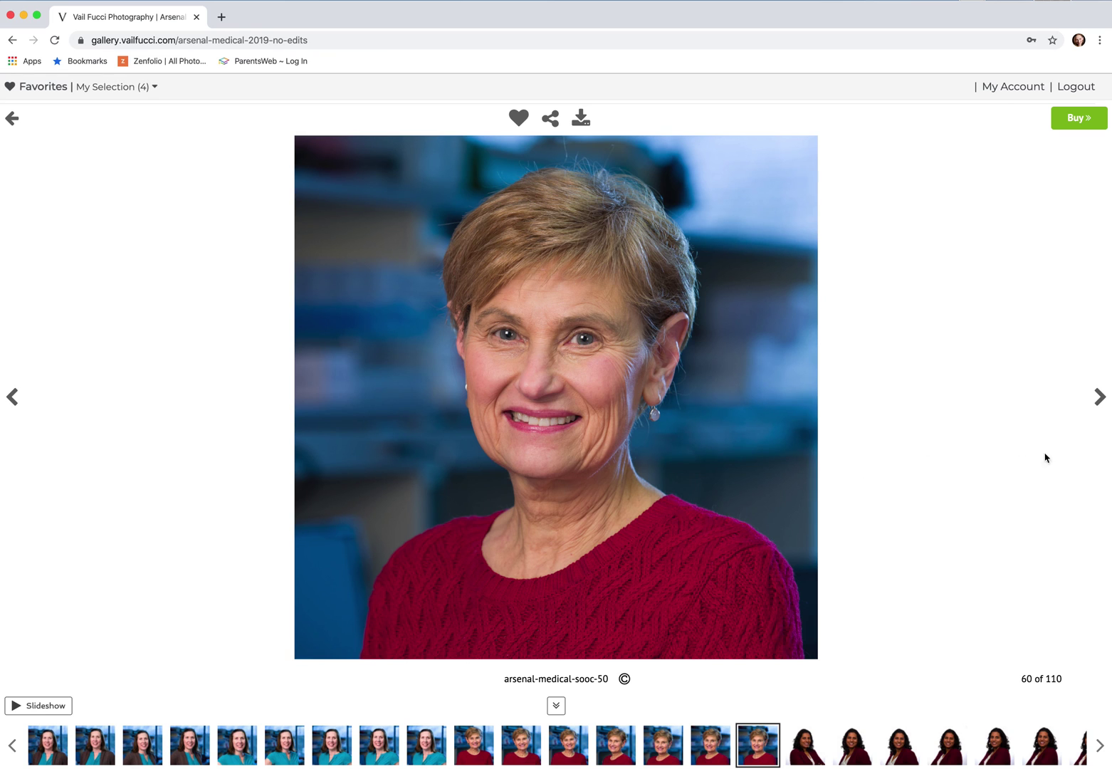
{"action": "left_click", "coordinate": [1100, 396]}
{"action": "left_click", "coordinate": [1100, 397]}
Step forward eight portraits in the gallery viewer toward arsenal-medical-sooc-61, photo 72 of 110
{"action": "left_click", "coordinate": [1100, 397]}
{"action": "left_click", "coordinate": [1100, 396]}
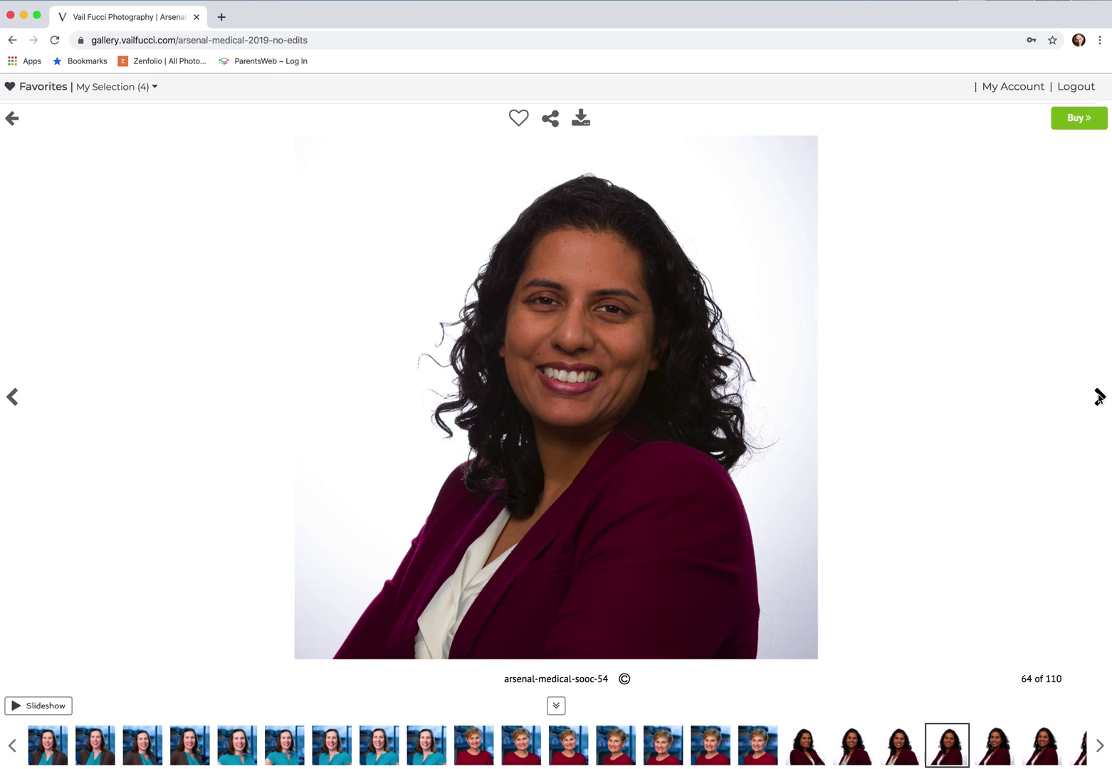
{"action": "left_click", "coordinate": [1100, 397]}
{"action": "left_click", "coordinate": [1100, 397]}
{"action": "left_click", "coordinate": [1100, 397]}
{"action": "left_click", "coordinate": [1100, 396]}
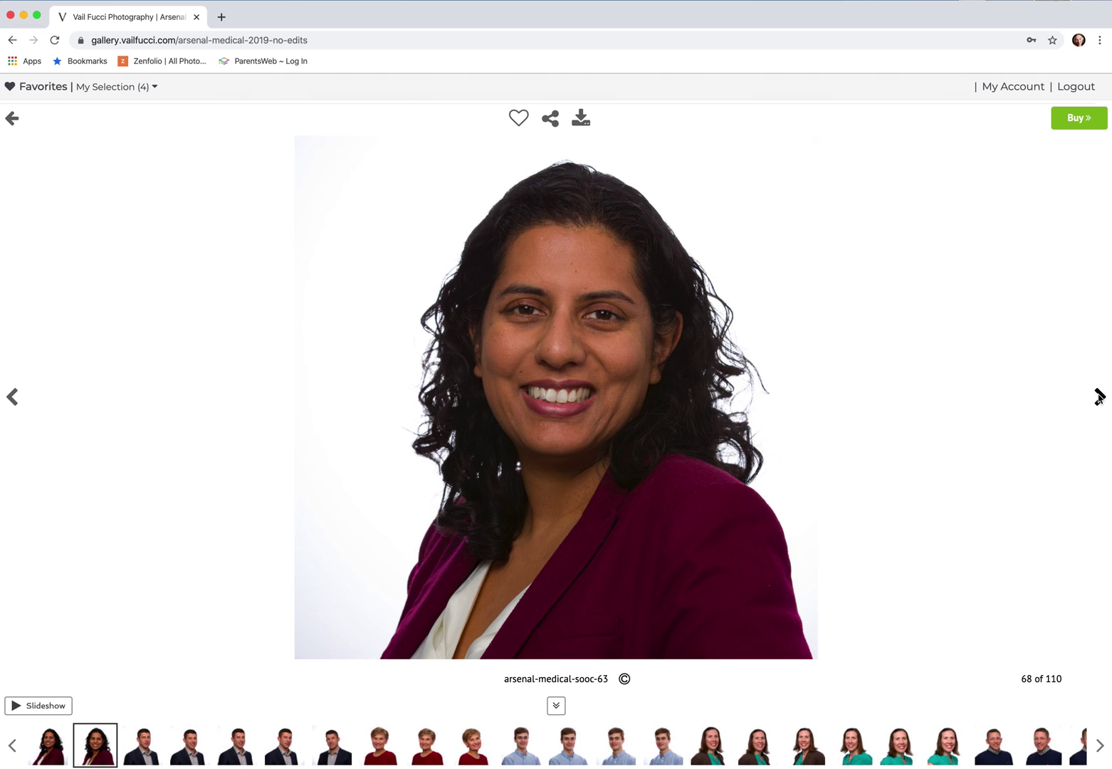
{"action": "left_click", "coordinate": [1100, 397]}
{"action": "left_click", "coordinate": [1101, 396]}
{"action": "left_click", "coordinate": [1101, 396]}
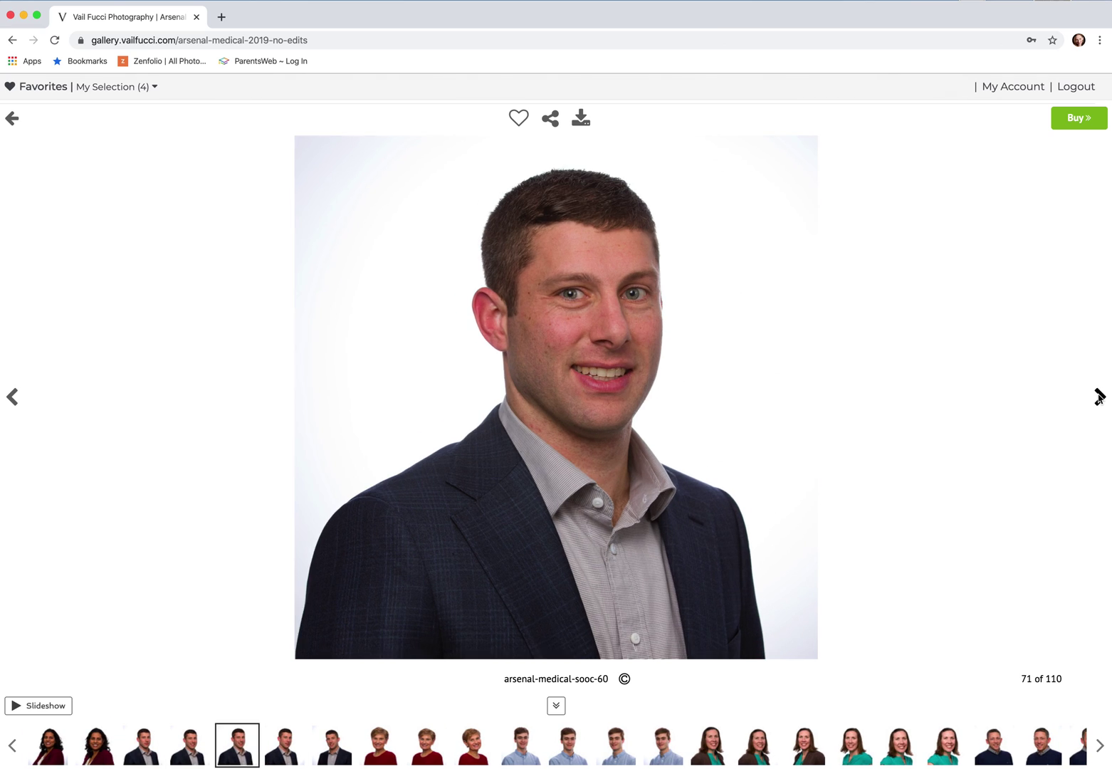
{"action": "left_click", "coordinate": [1100, 397]}
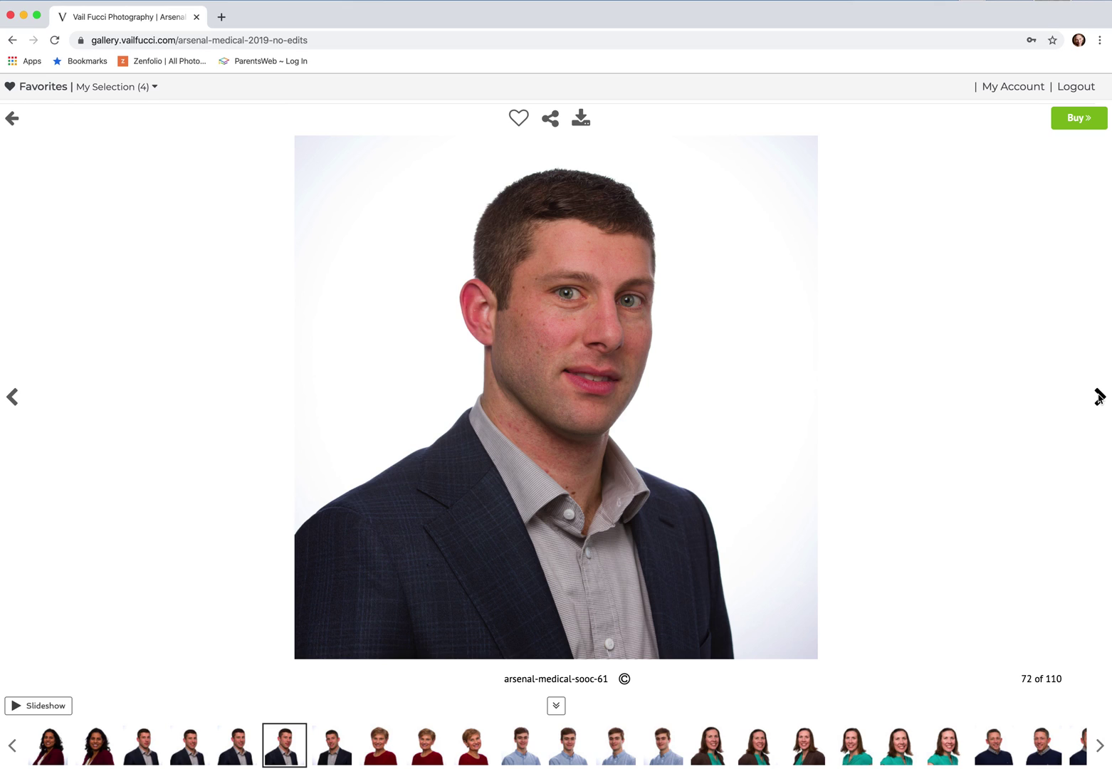